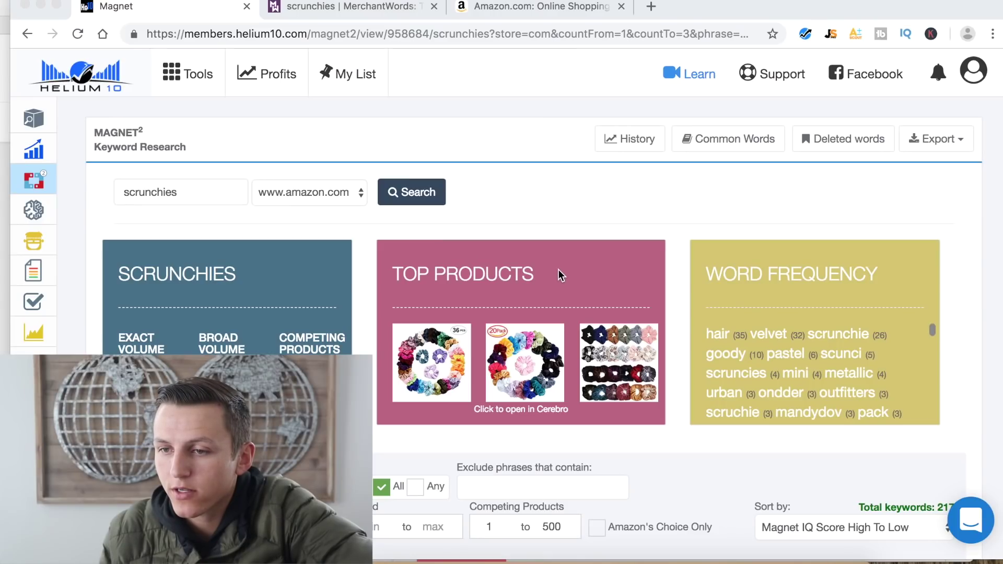
- Show the MerchantWords results for scrunchies, and select the United States data preference on the MerchantWords subscription page
left_click(317, 7)
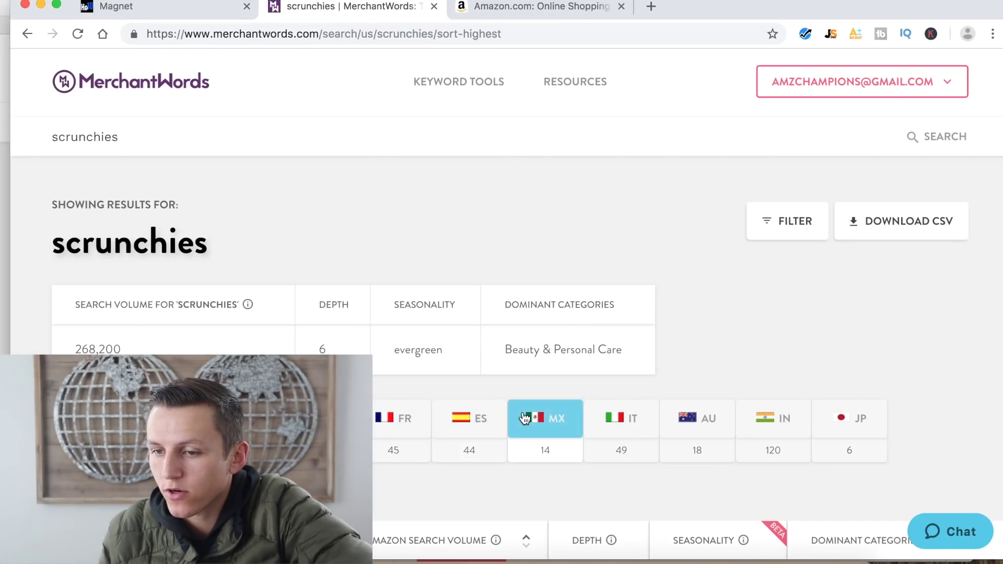
mouse_move(524, 418)
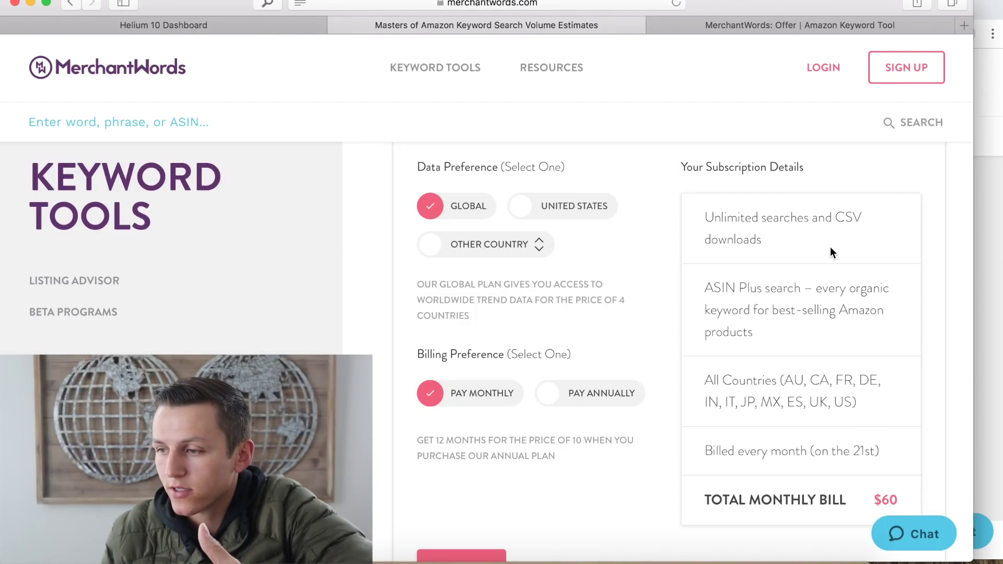
left_click(601, 209)
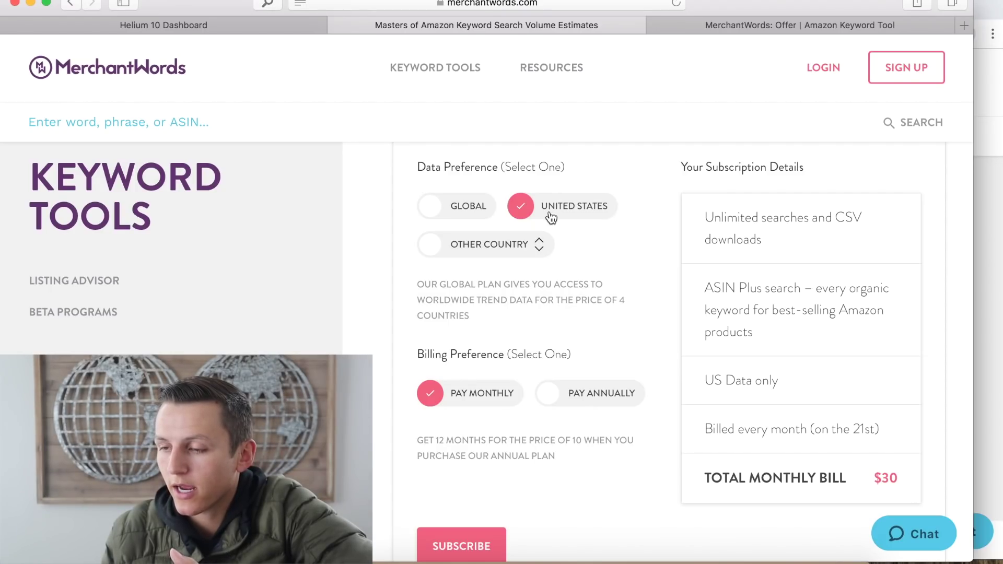
- Review Helium 10's monthly plan details, and highlight the monthly price on the MerchantWords special discount offer
left_click(192, 24)
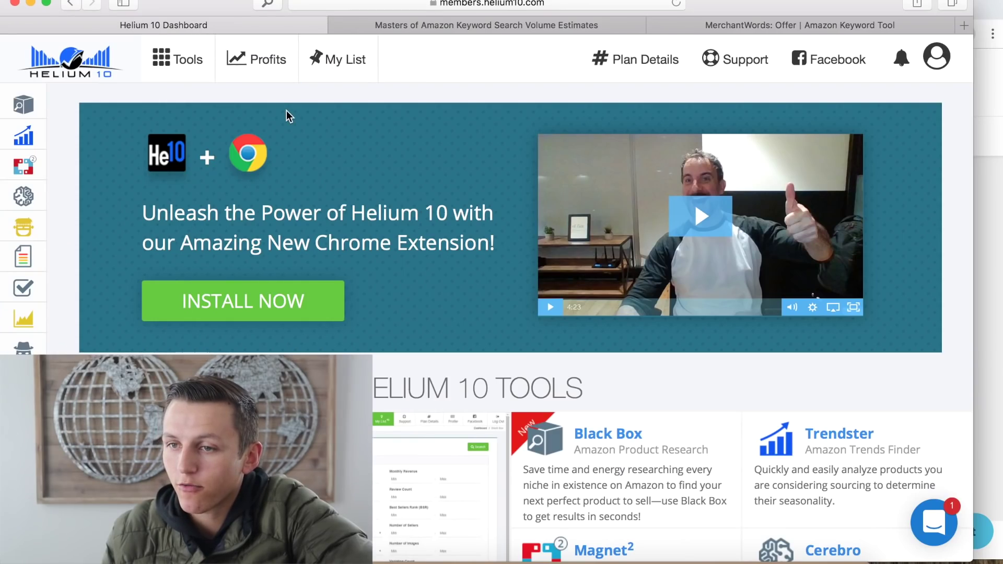
left_click(612, 61)
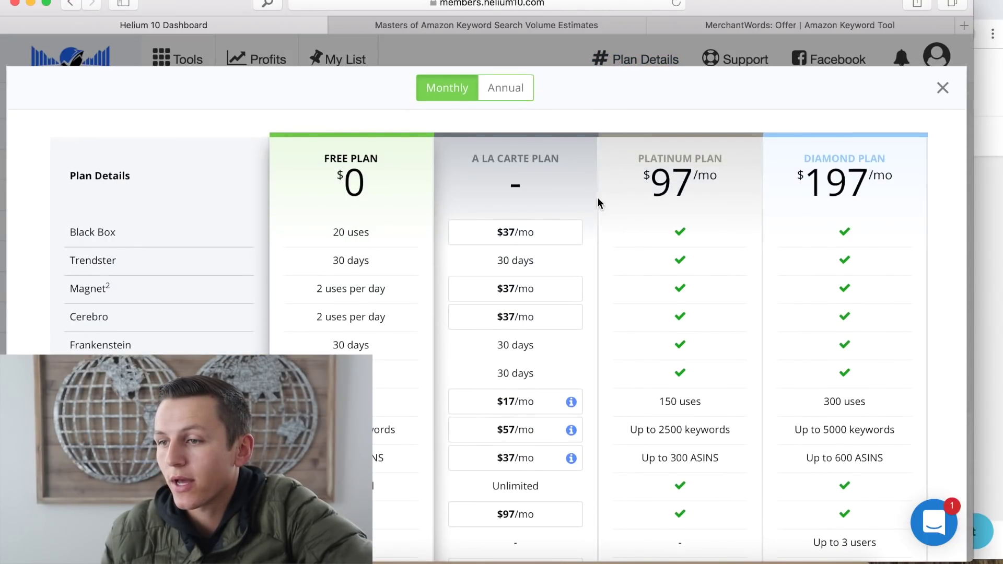
scroll(562, 193, "down", 1)
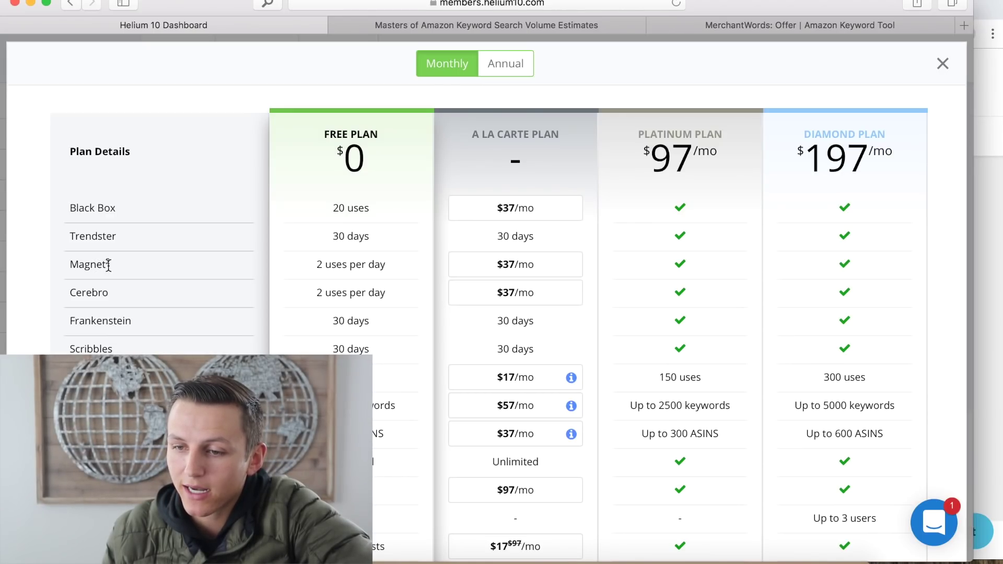
mouse_move(502, 273)
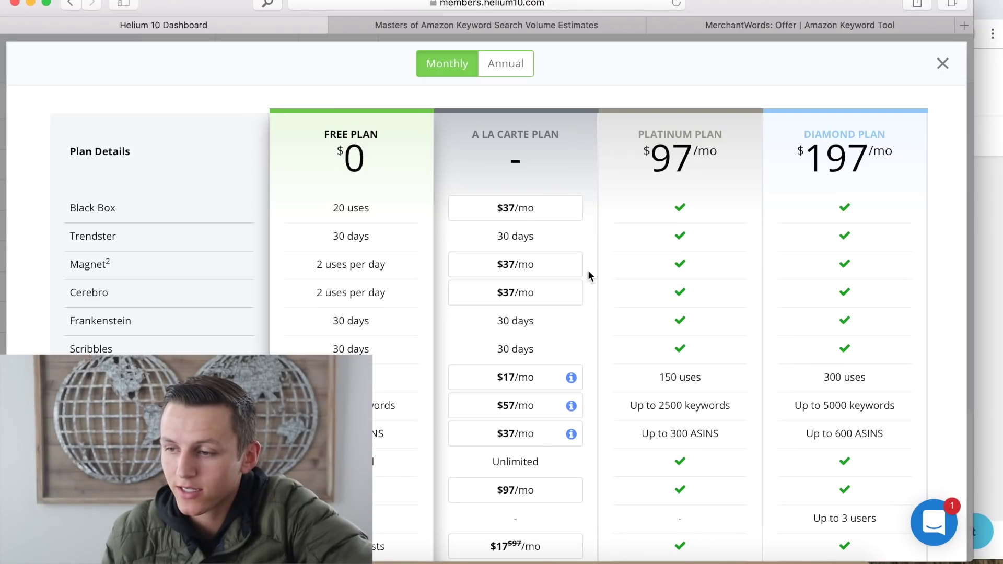
left_click(797, 32)
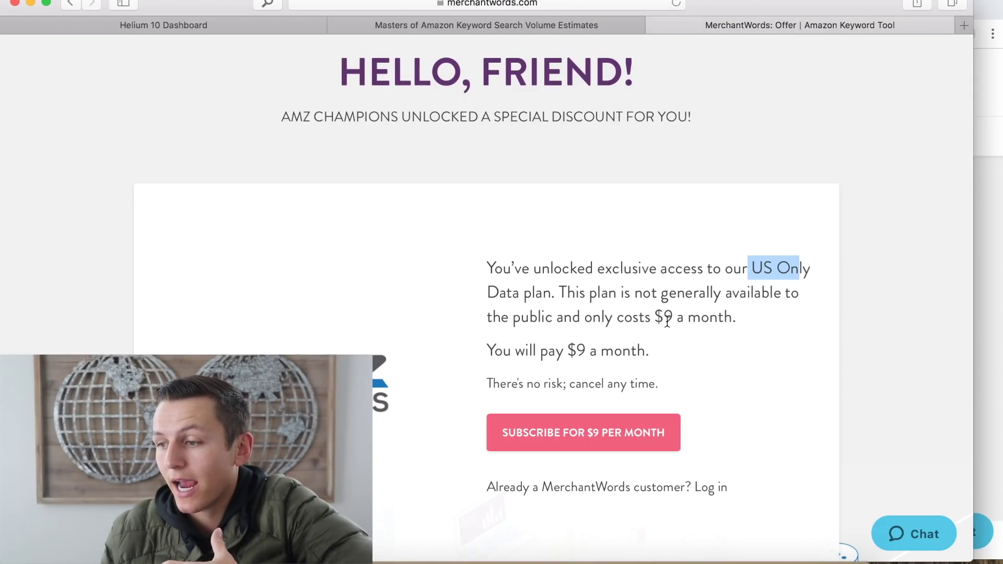
left_click_drag(656, 318, 734, 323)
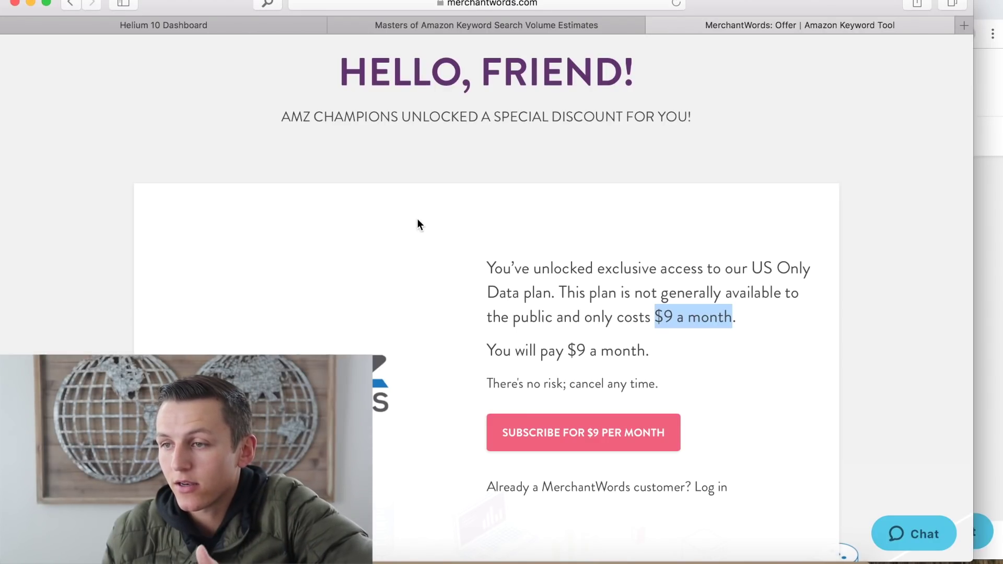
- Return to the Helium 10 plan details and apply the coupon code AMZCHAMPIONS50
left_click(247, 27)
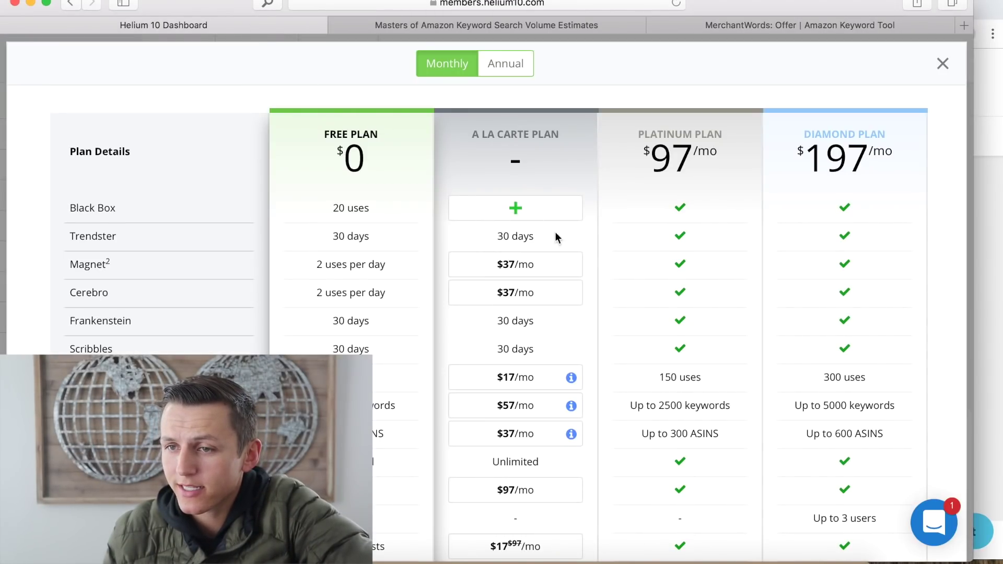
scroll(696, 331, "down", 5)
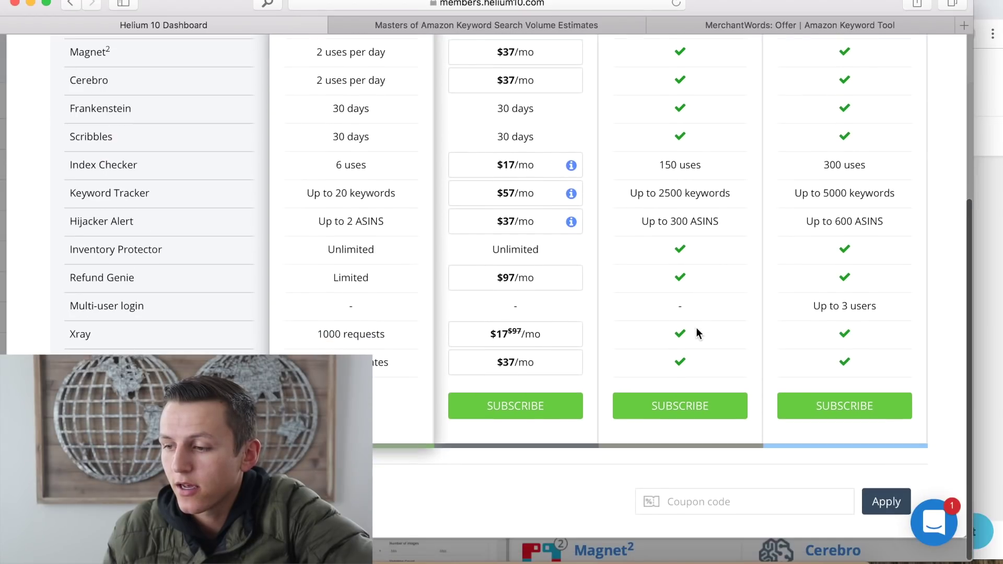
left_click(745, 500)
type("amz")
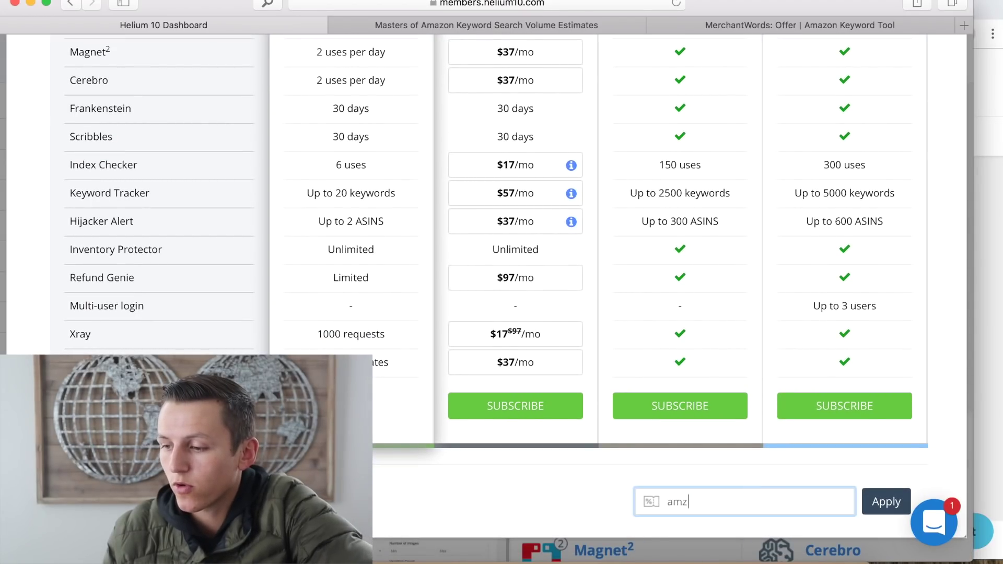
type("hampions50")
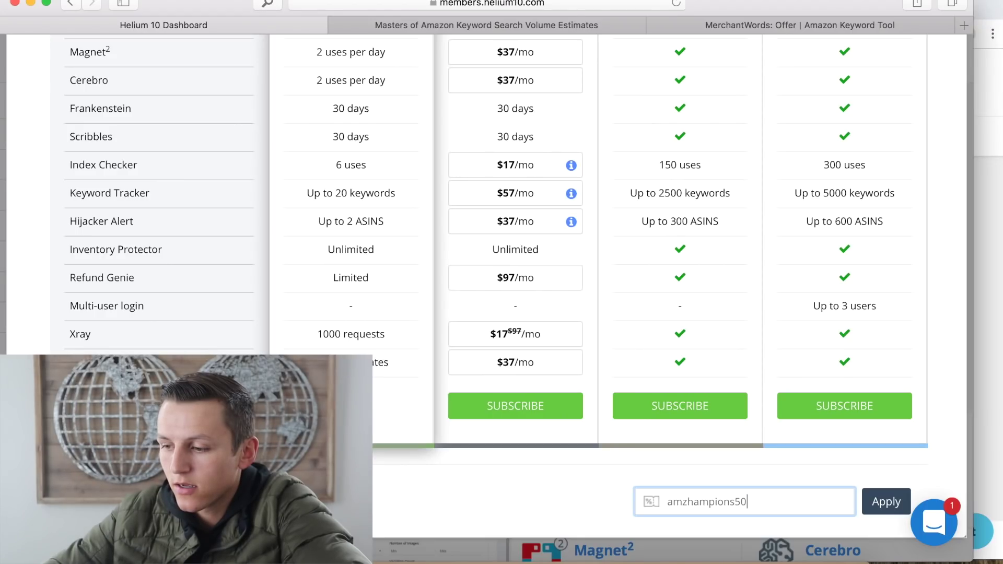
key("Return")
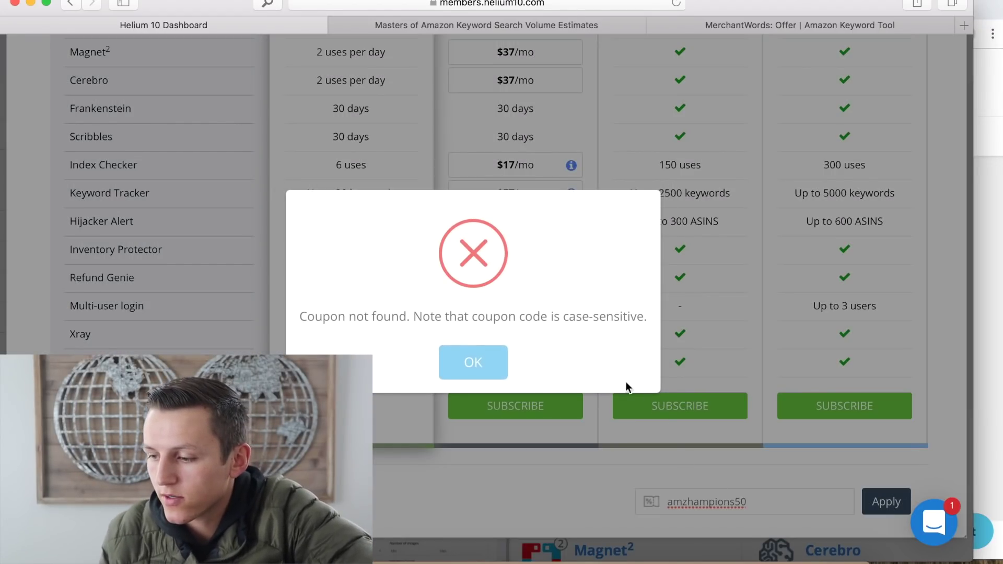
left_click(452, 362)
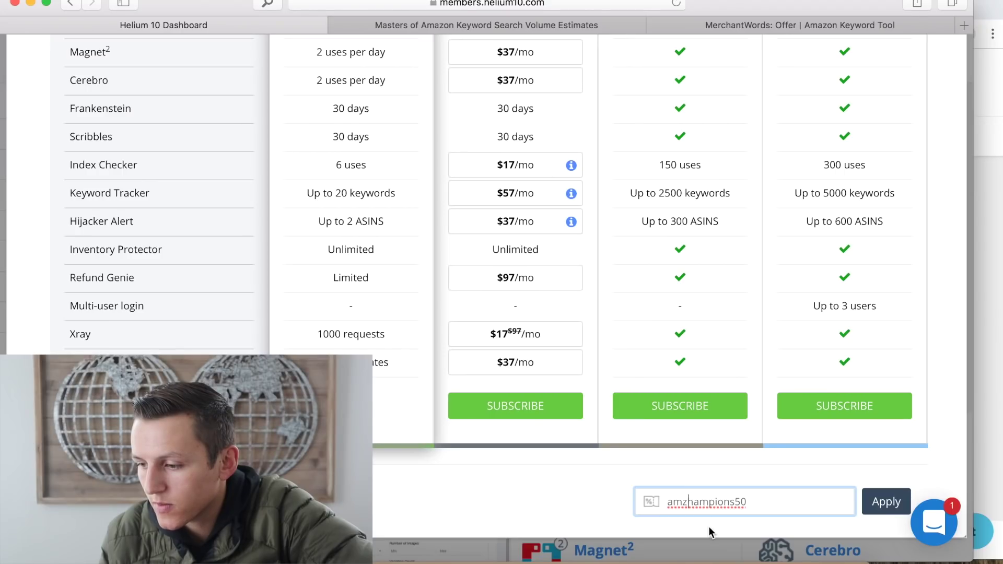
key("Return")
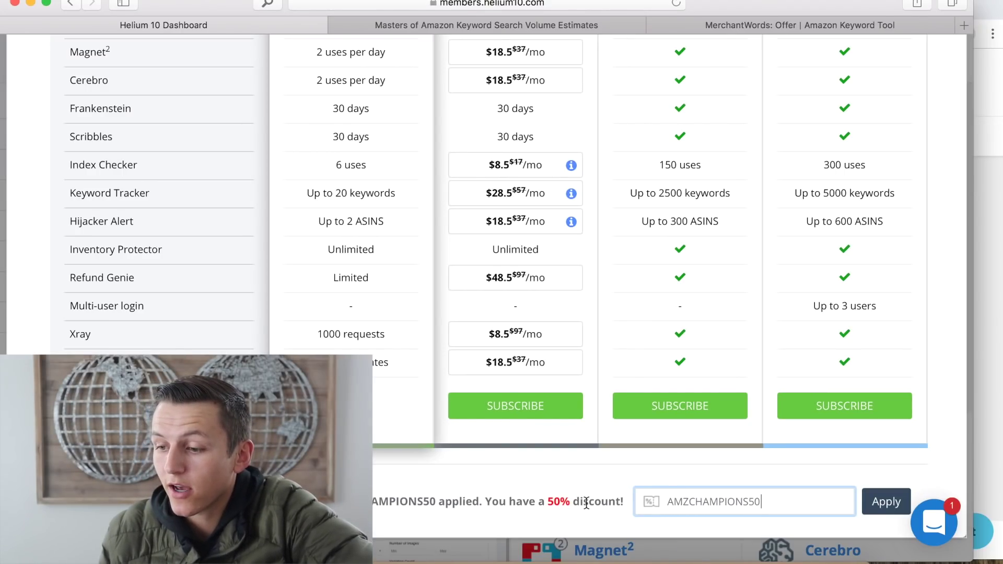
scroll(586, 501, "up", 5)
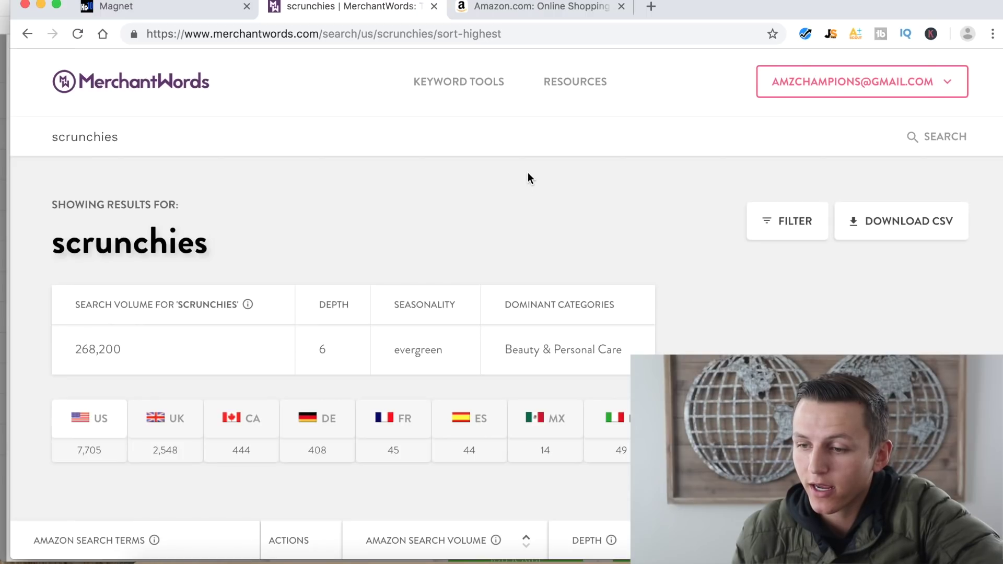
- Examine the MerchantWords results for scrunchies, including search volume, seasonality, dominant categories, country counts and related search terms
left_click(150, 144)
left_click(280, 205)
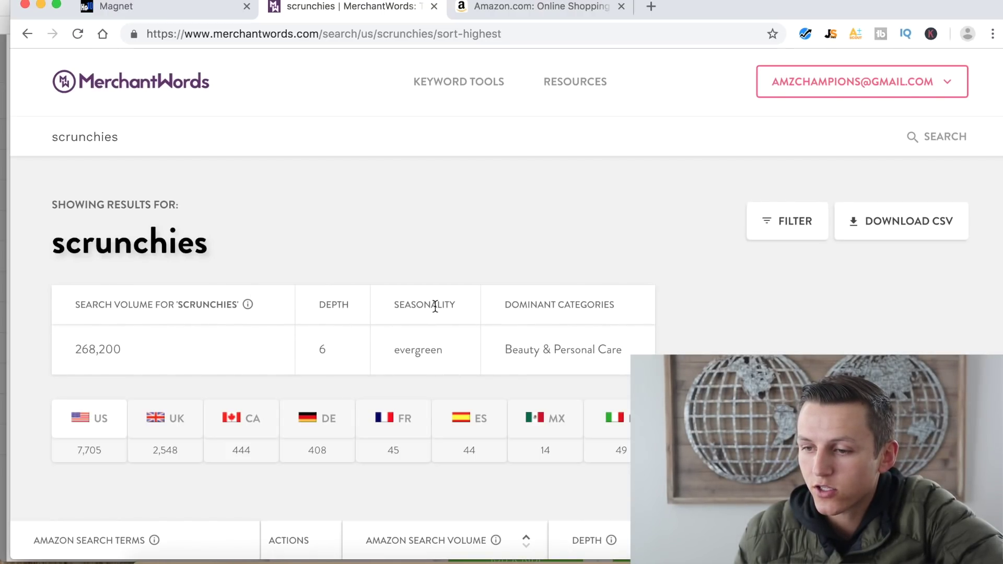
scroll(630, 257, "down", 5)
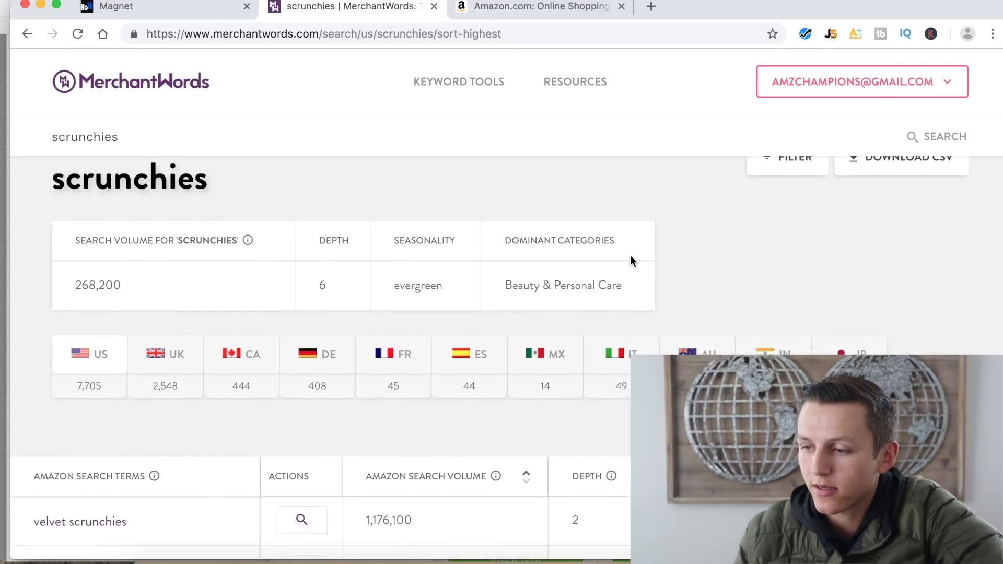
left_click(300, 330)
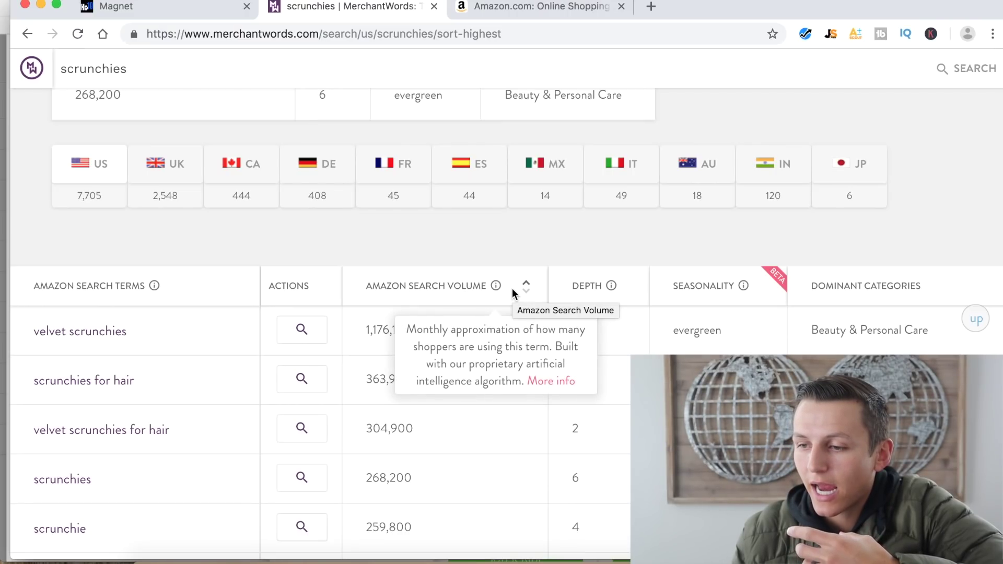
mouse_move(497, 287)
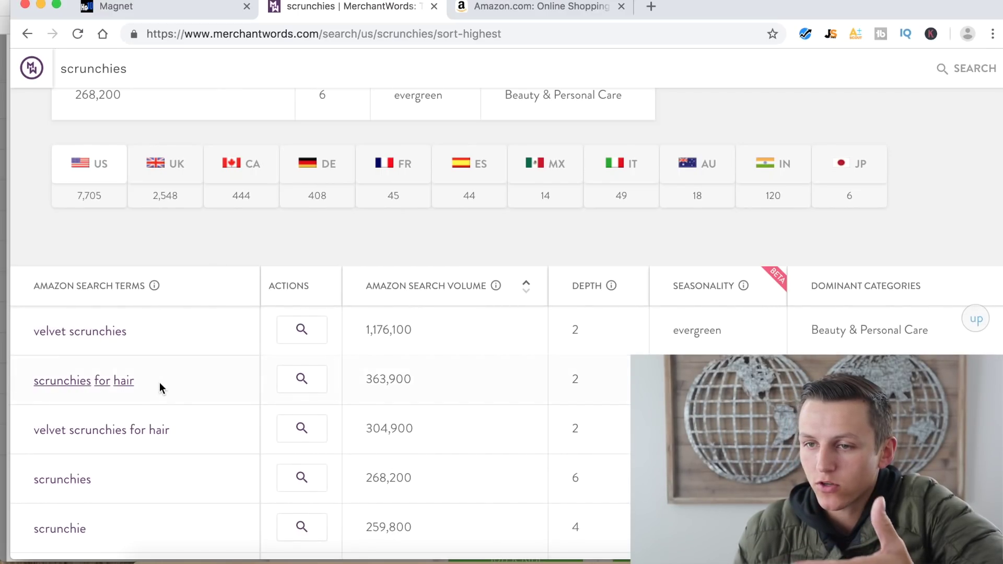
scroll(158, 382, "down", 1)
scroll(113, 322, "down", 2)
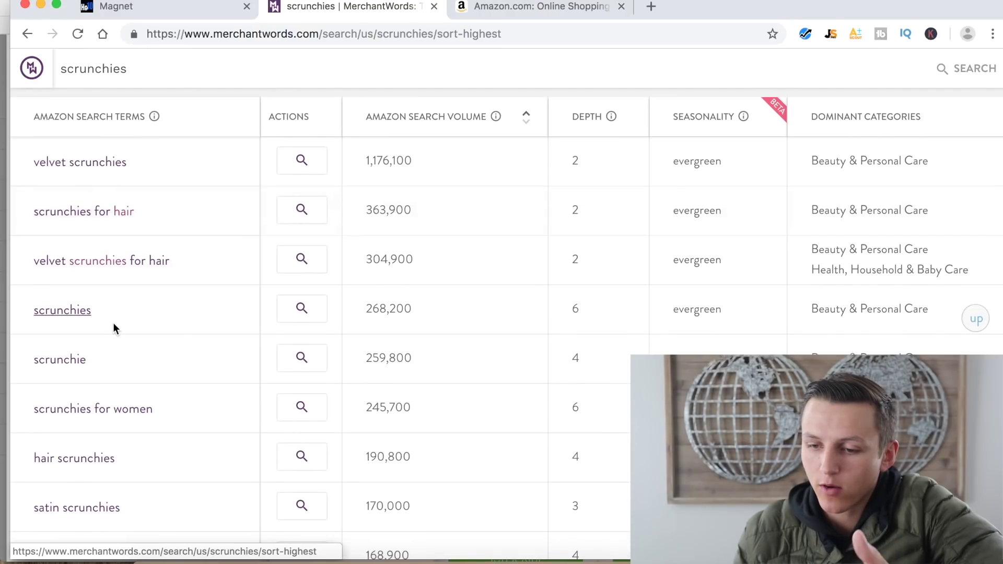
scroll(115, 327, "down", 3)
scroll(115, 326, "up", 10)
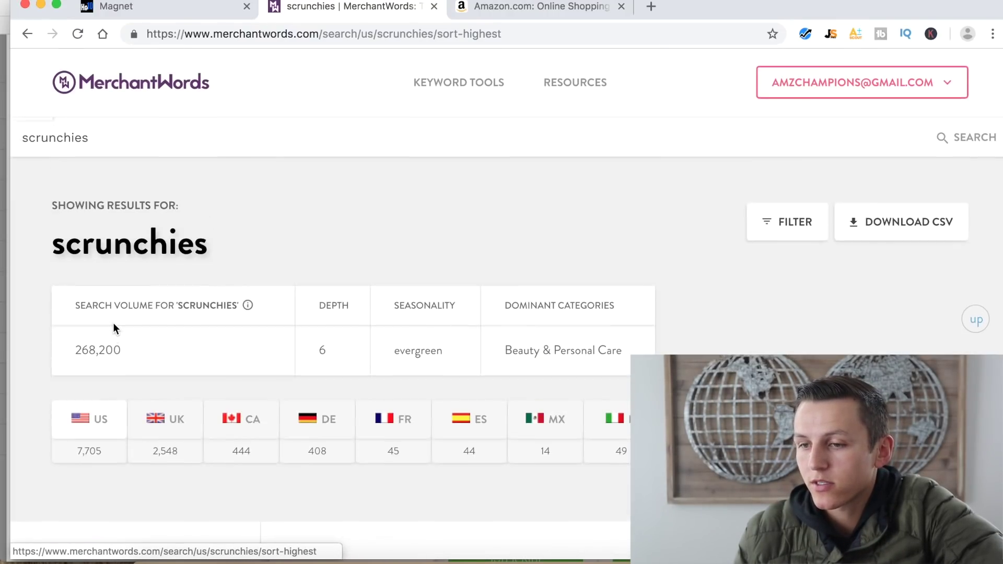
- Switch to Helium 10's Magnet keyword research for scrunchies and look over the Amazon marketplaces available for searching
left_click(167, 9)
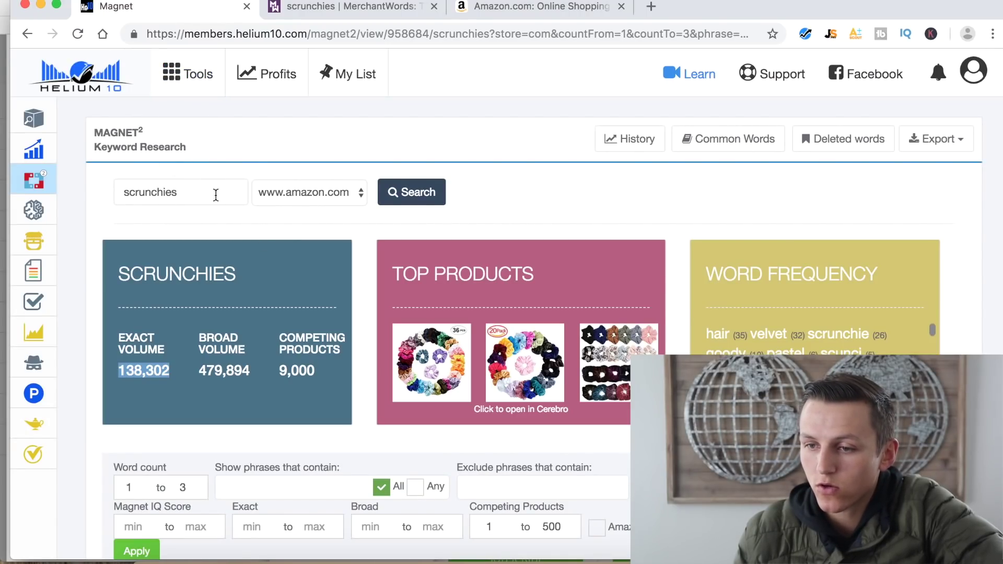
left_click(305, 198)
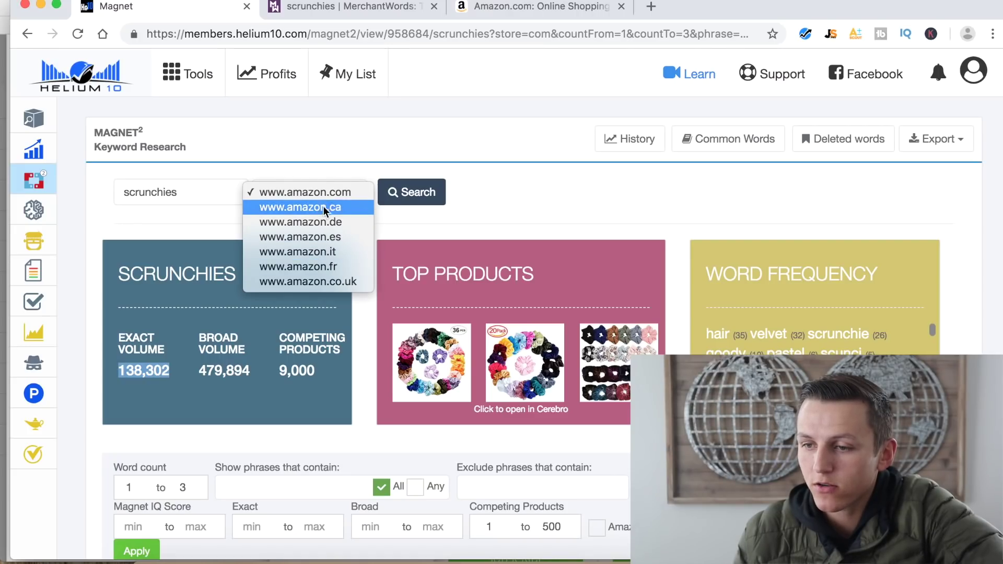
left_click(547, 178)
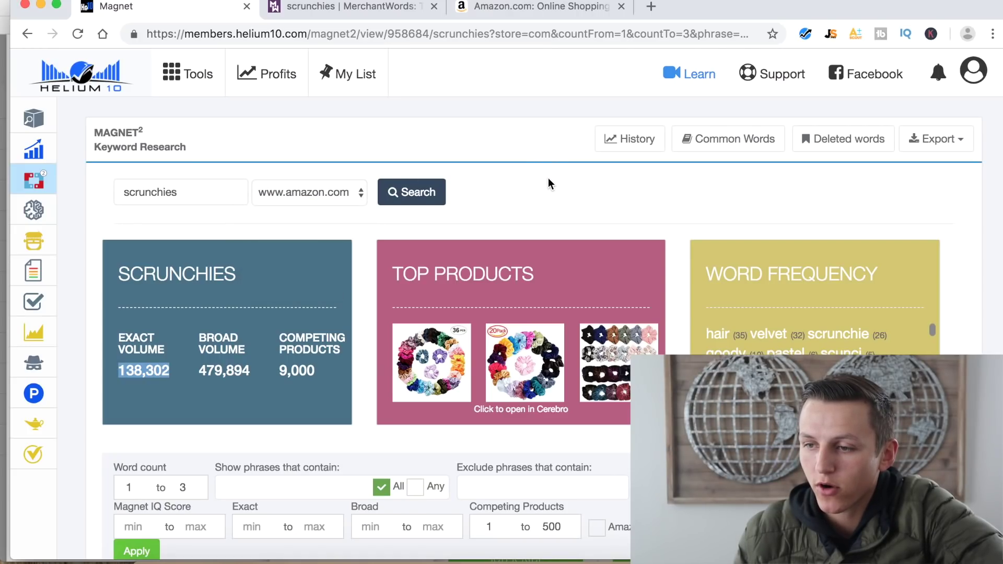
left_click(406, 196)
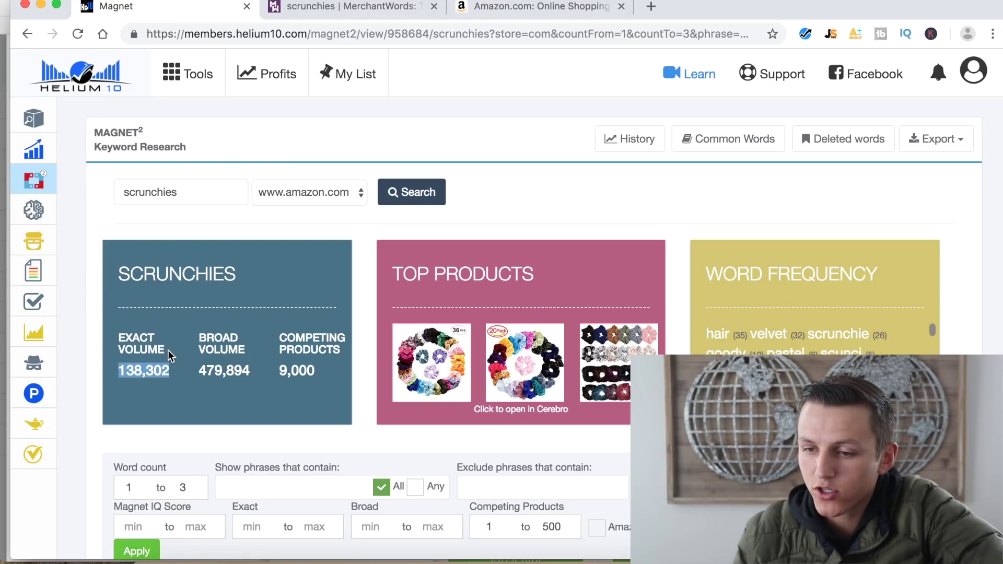
- Highlight the exact search volume and the competing products count in Magnet's scrunchies summary
left_click_drag(167, 353, 118, 337)
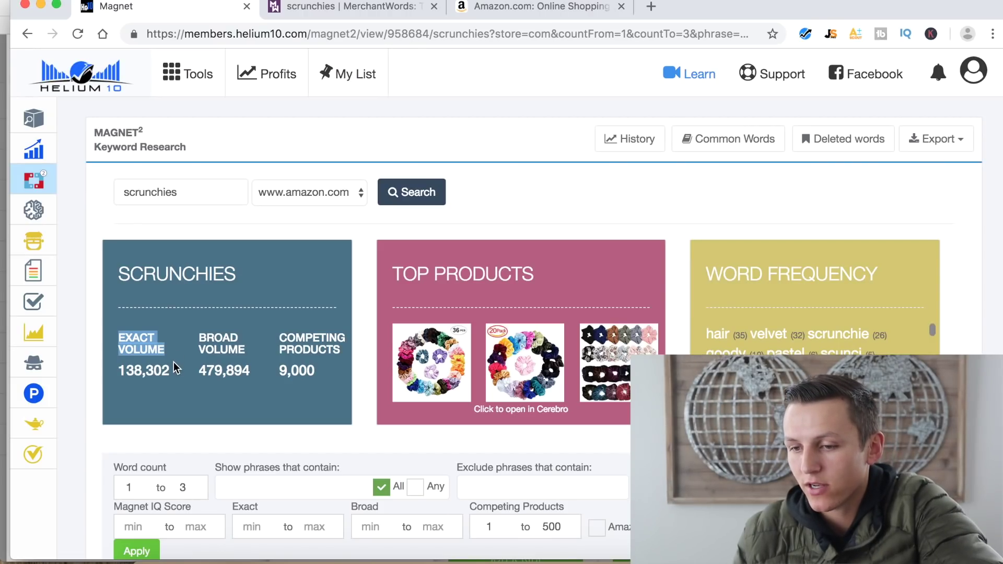
left_click_drag(171, 368, 118, 368)
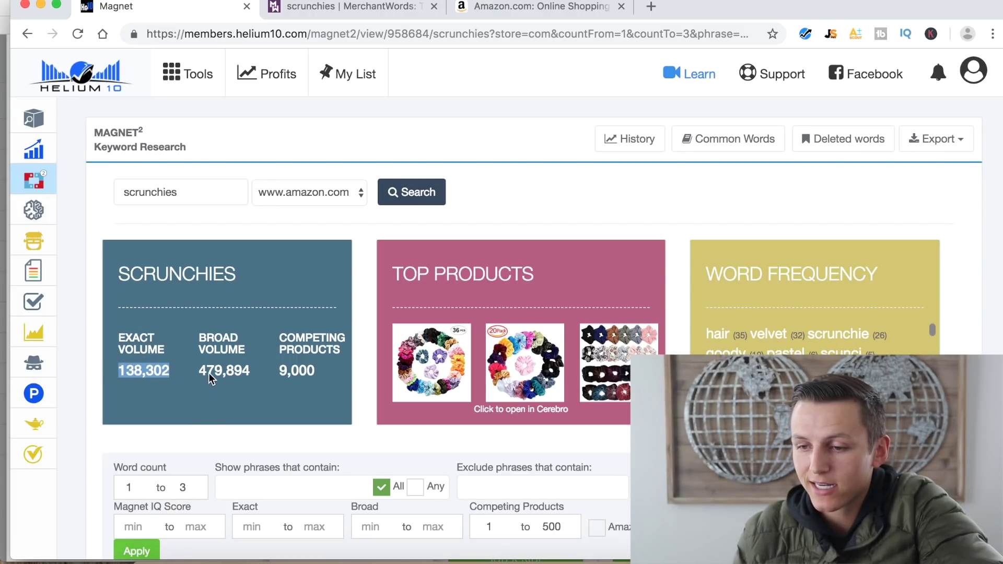
left_click_drag(339, 348, 280, 340)
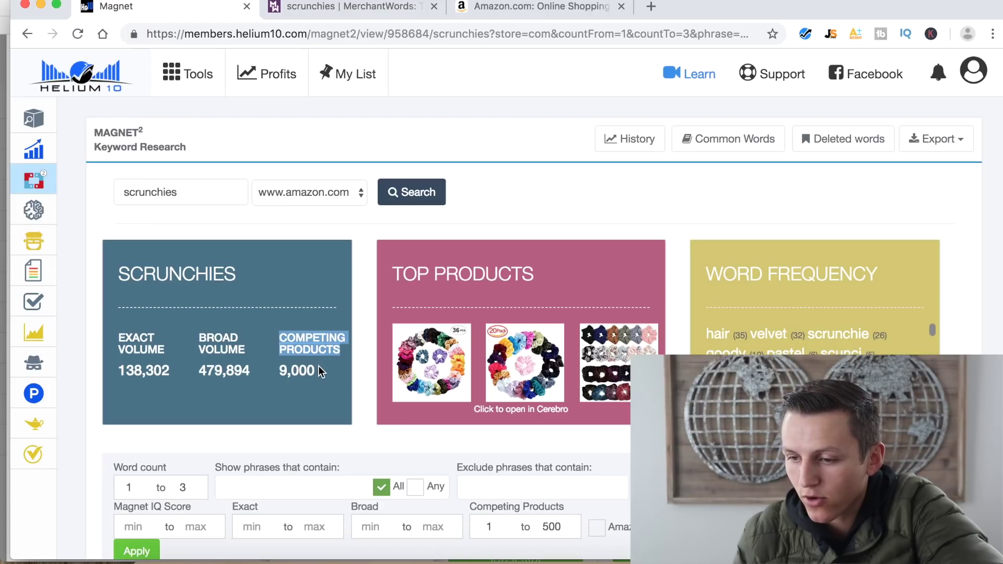
left_click_drag(317, 368, 280, 369)
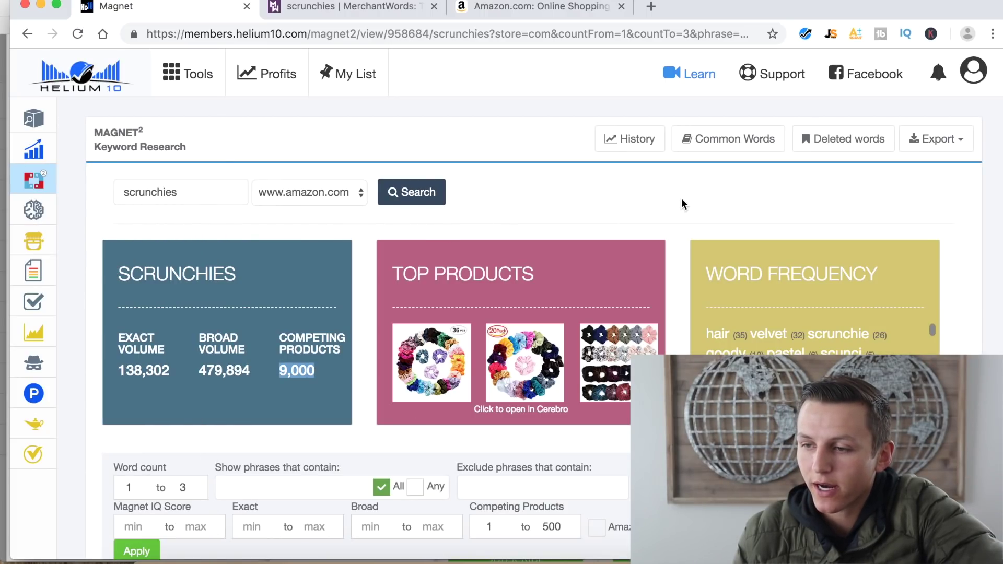
- Look over Magnet's export options and the list of Helium 10 tools
left_click(963, 139)
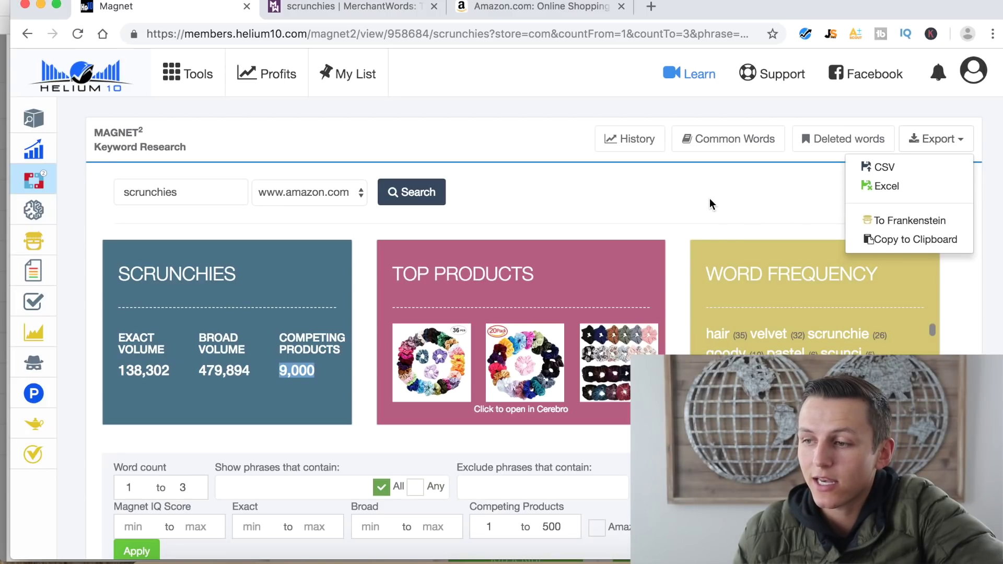
left_click(621, 191)
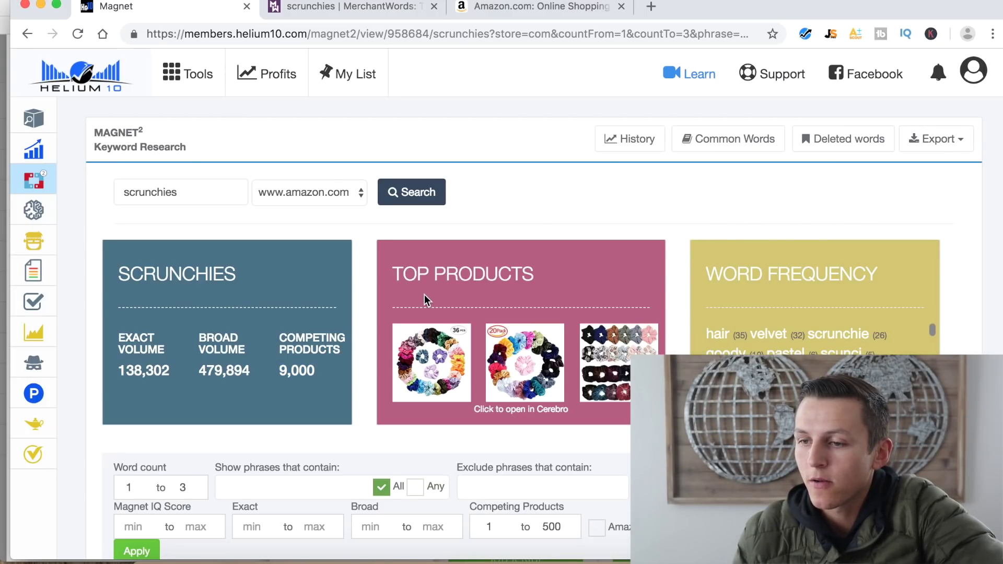
mouse_move(59, 201)
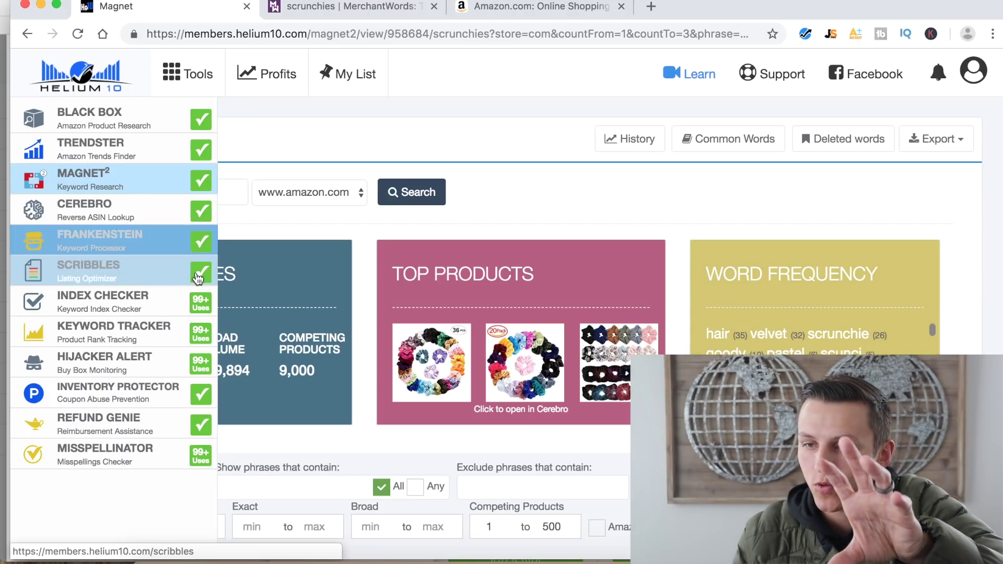
- Compare the MerchantWords results for scrunchies with Magnet's summary, filters and keyword phrase table
left_click(334, 11)
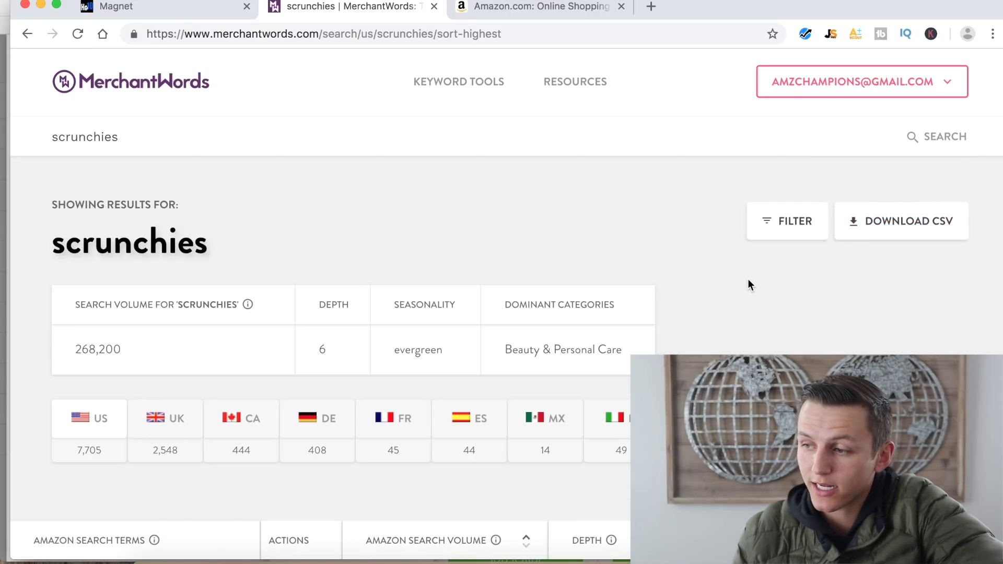
left_click(149, 9)
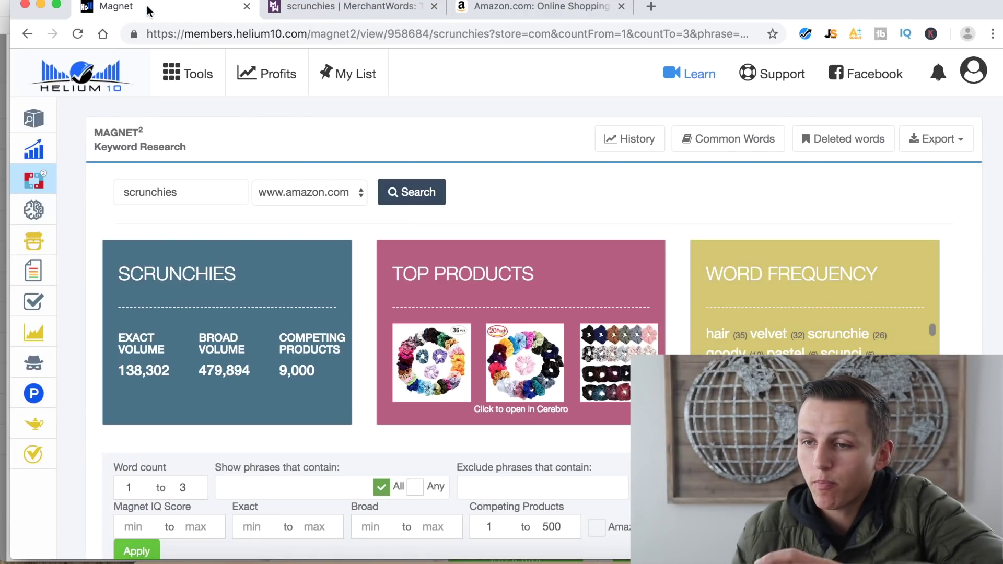
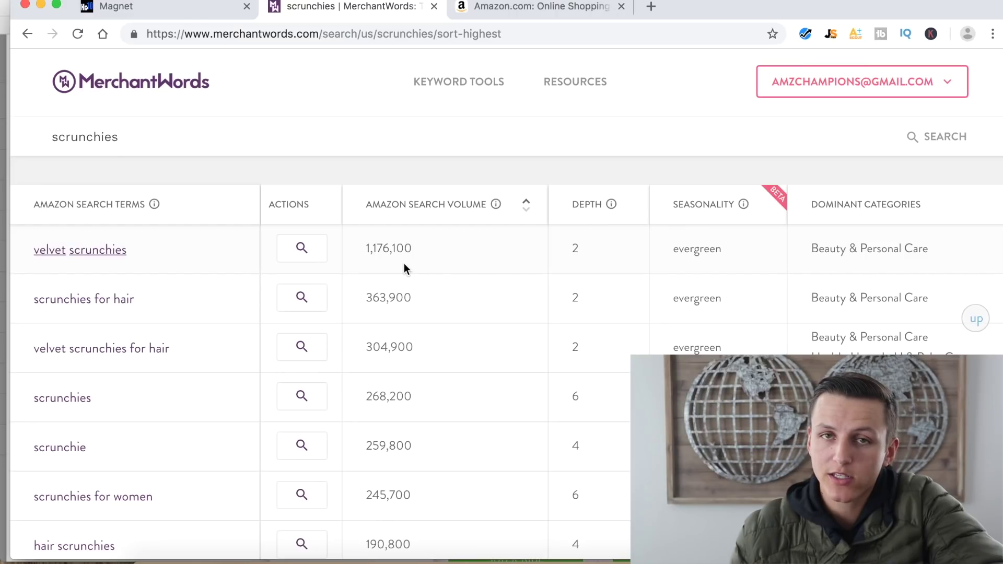
left_click(174, 5)
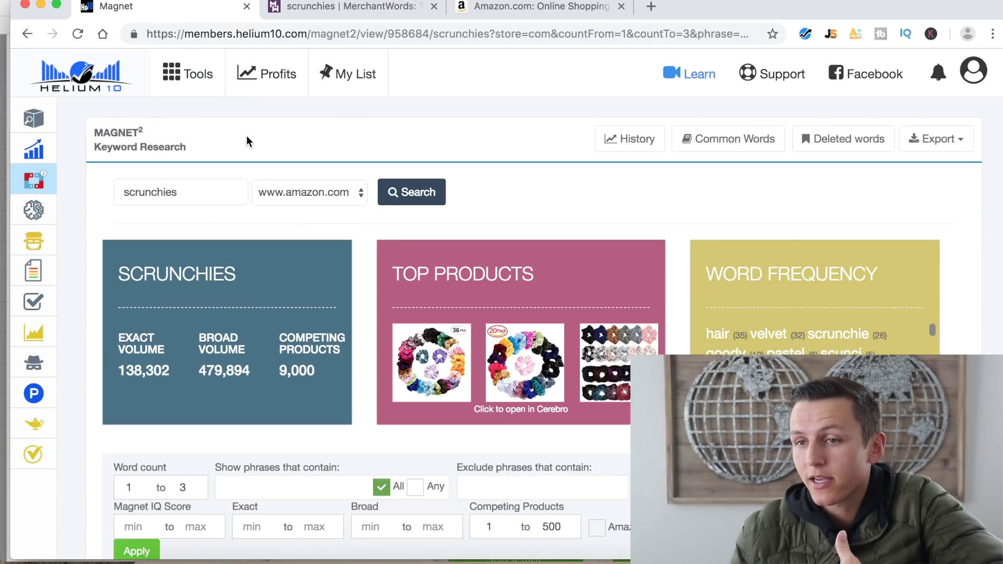
scroll(290, 220, "down", 2)
scroll(290, 220, "up", 2)
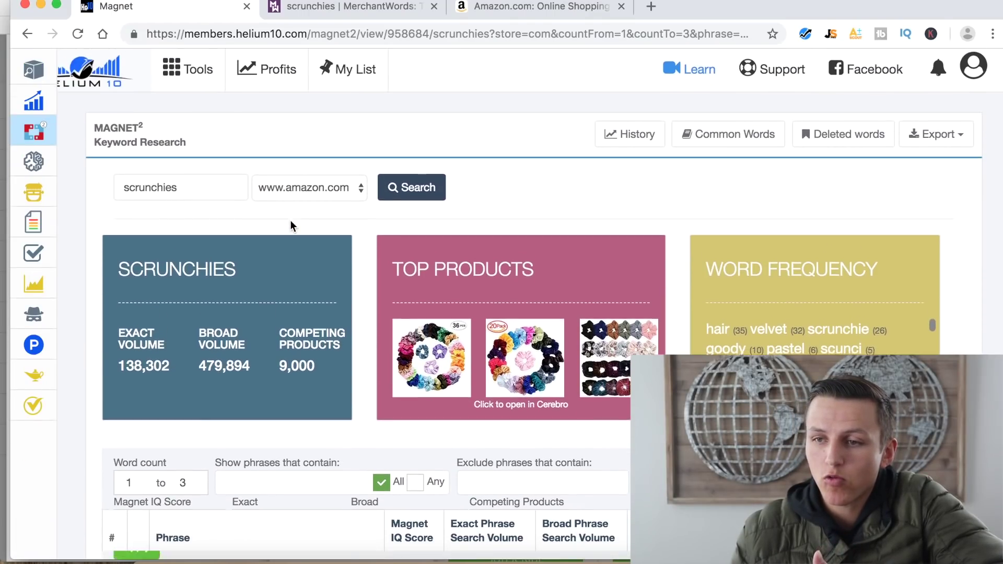
scroll(303, 264, "down", 7)
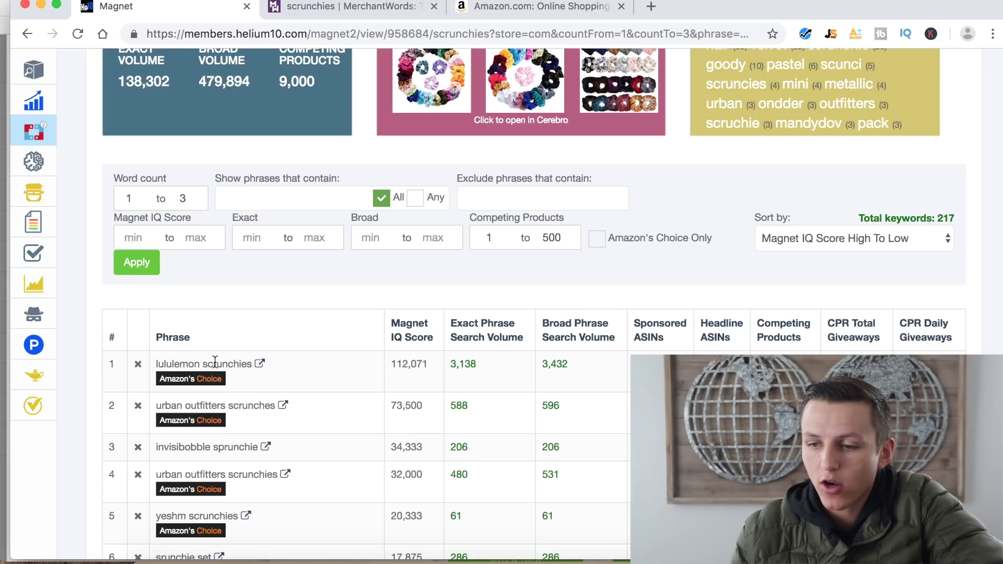
scroll(273, 421, "down", 3)
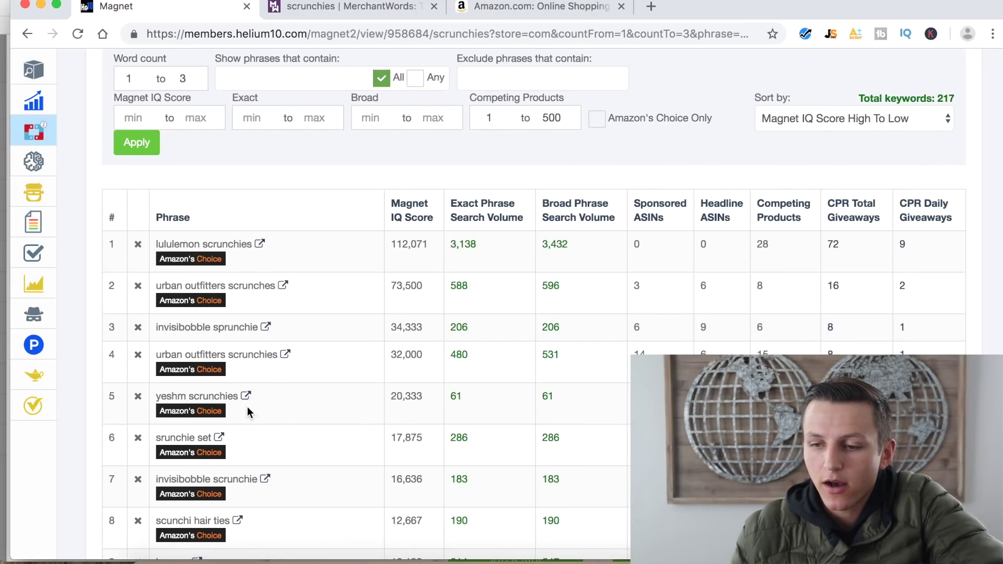
scroll(231, 412, "down", 3)
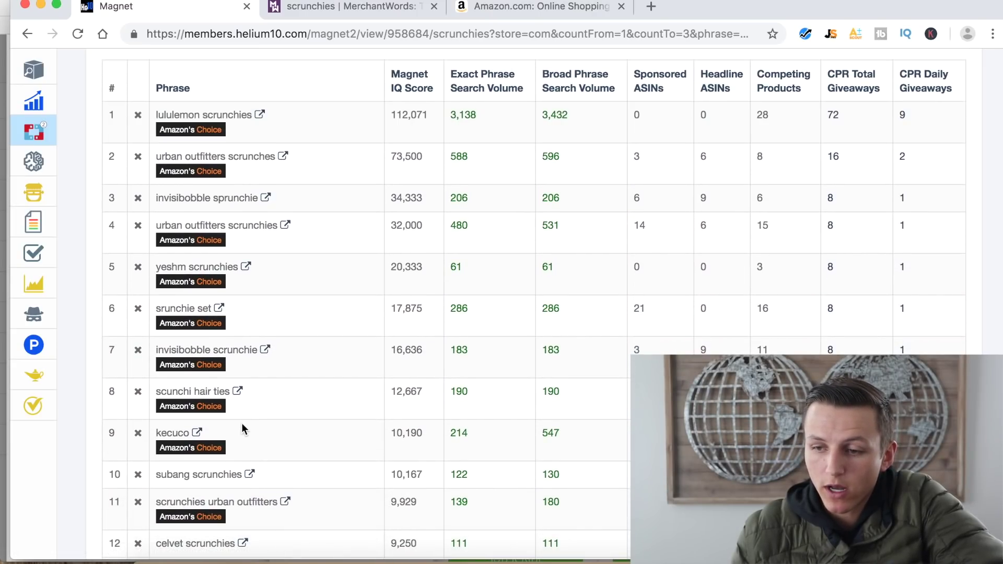
- Check the MerchantWords search terms list again and highlight the competing products label in Magnet's scrunchies summary
left_click(331, 13)
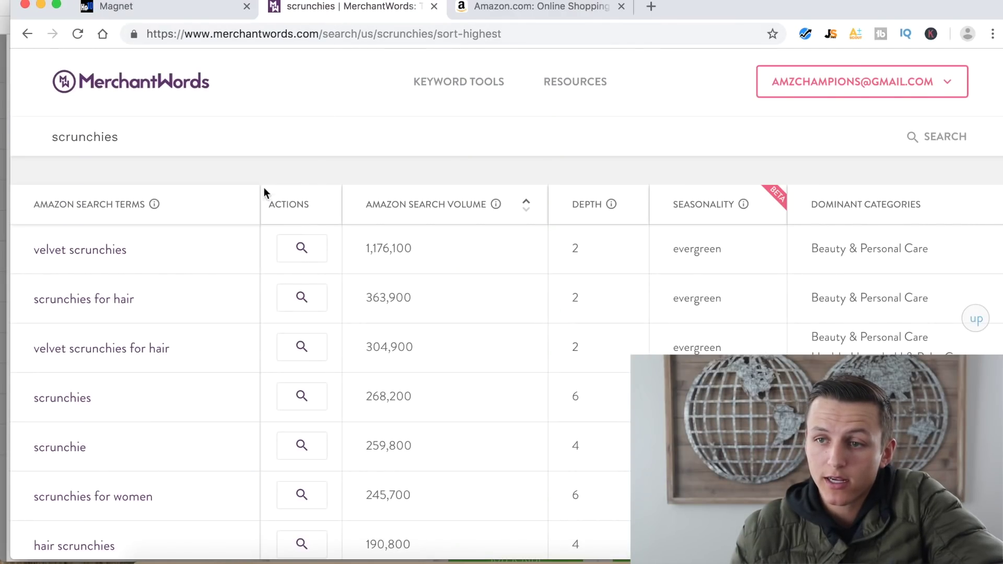
left_click(171, 10)
scroll(315, 186, "up", 7)
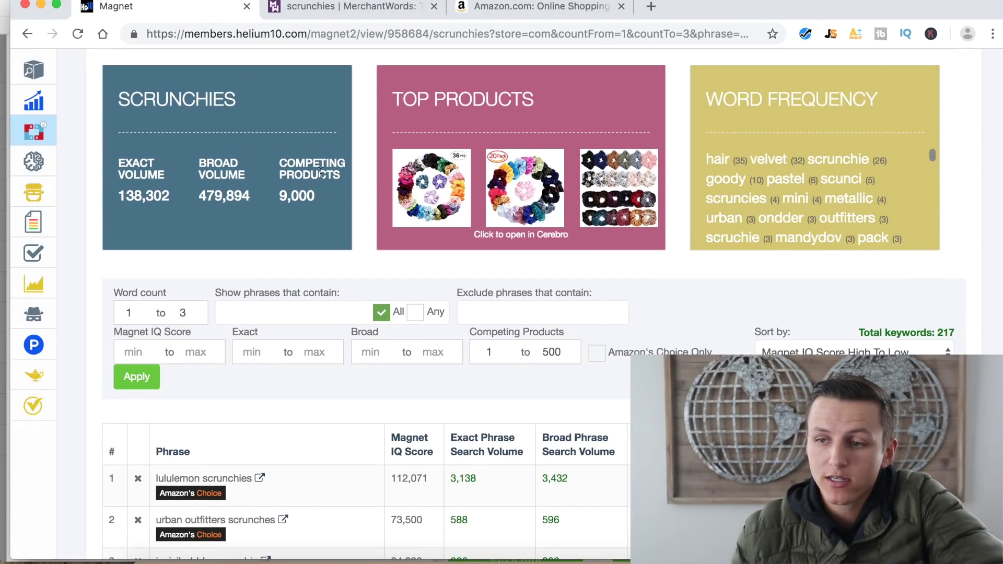
left_click_drag(335, 173, 273, 168)
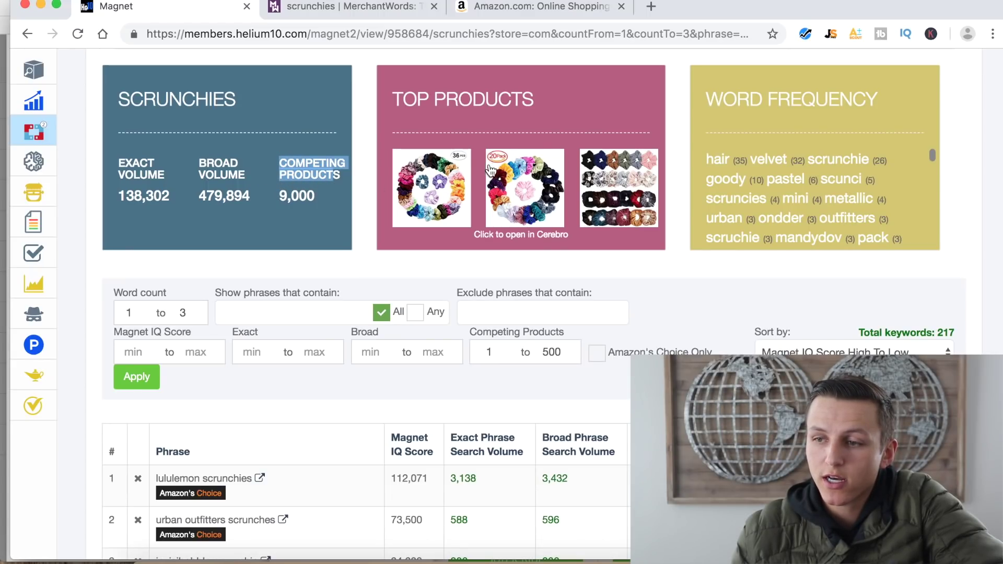
- Examine Magnet's keyword phrases for scrunchies, including brand names and misspellings, against the summary and filter settings
scroll(199, 456, "down", 4)
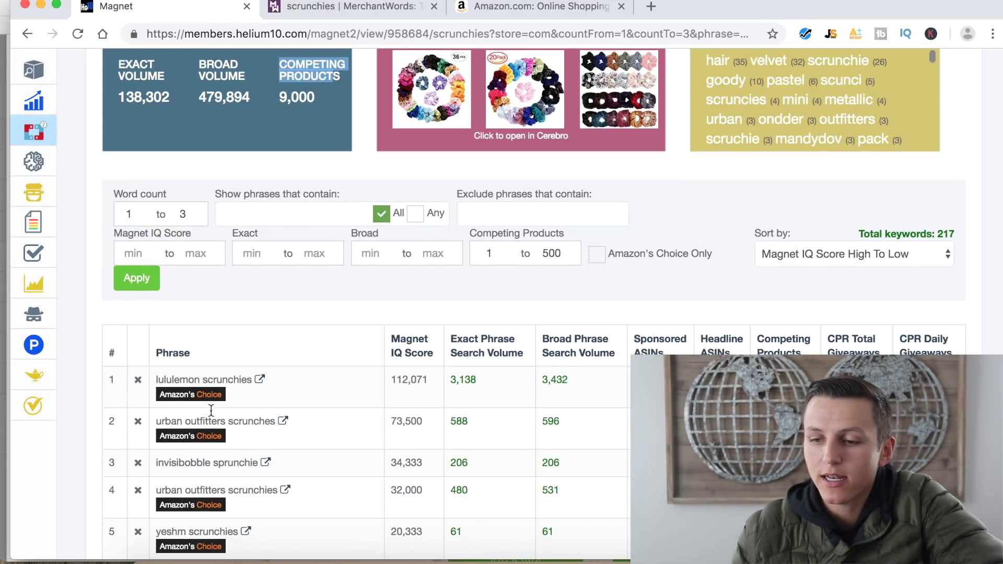
scroll(210, 415, "down", 5)
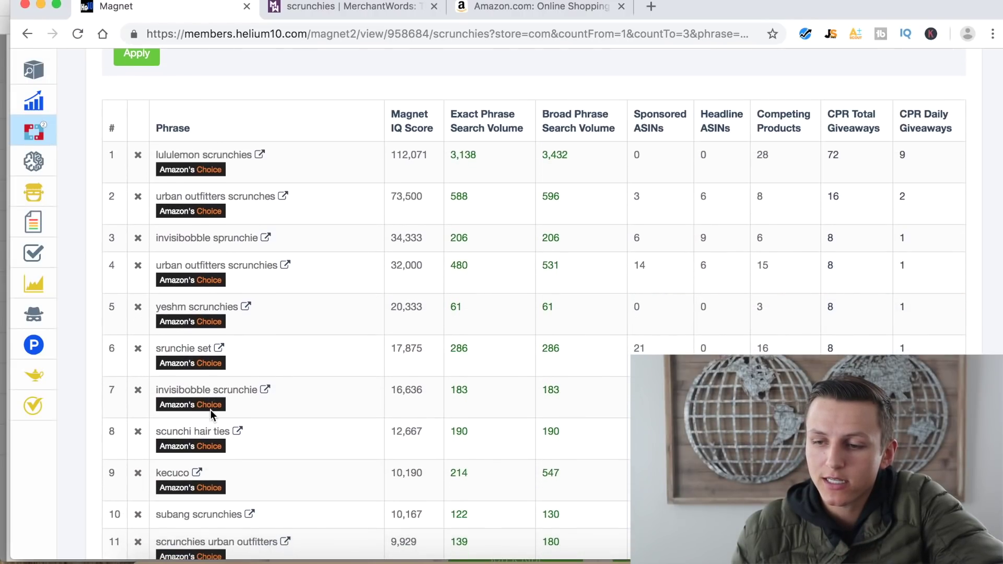
scroll(211, 414, "down", 2)
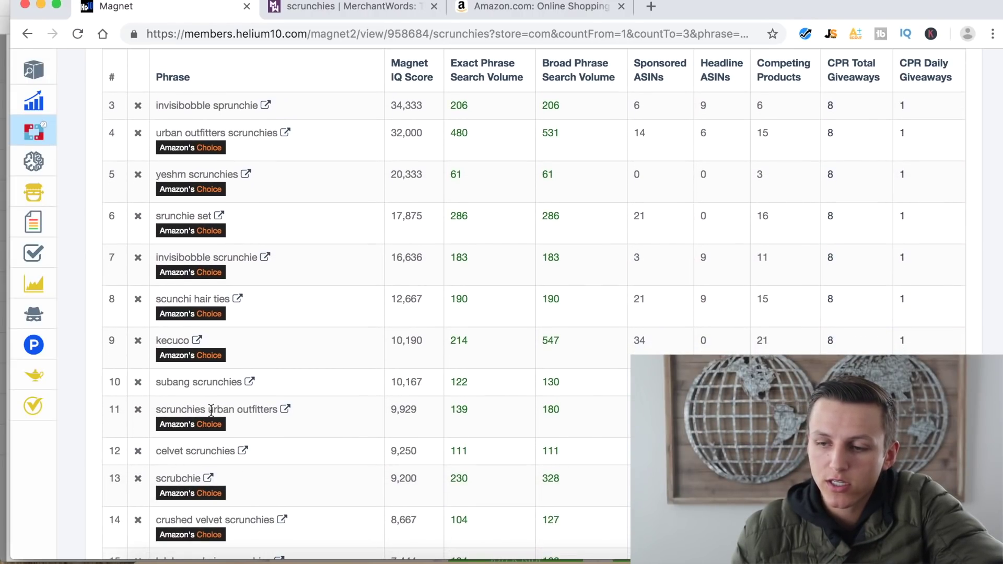
scroll(211, 411, "down", 2)
scroll(211, 410, "down", 1)
scroll(211, 409, "up", 10)
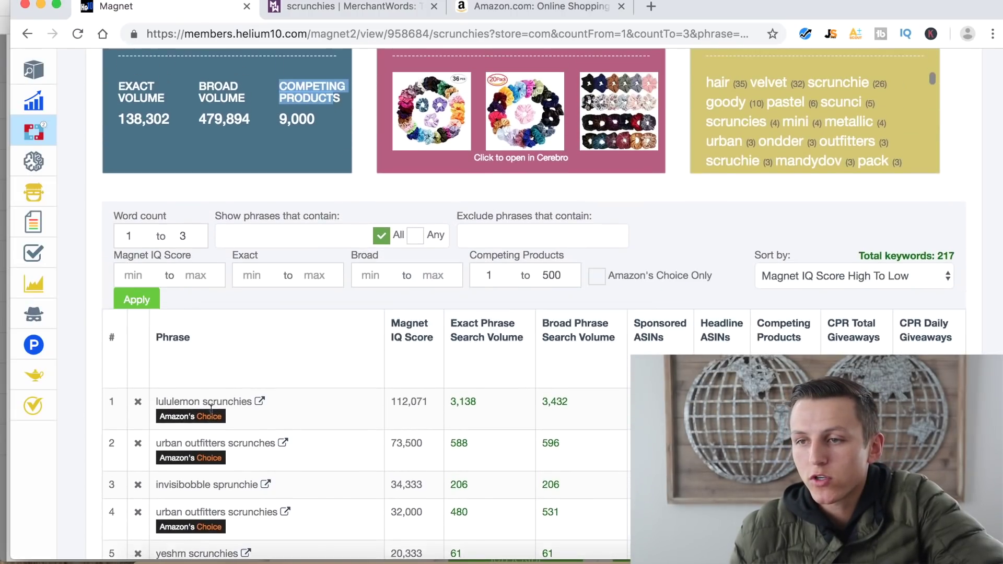
scroll(210, 410, "up", 2)
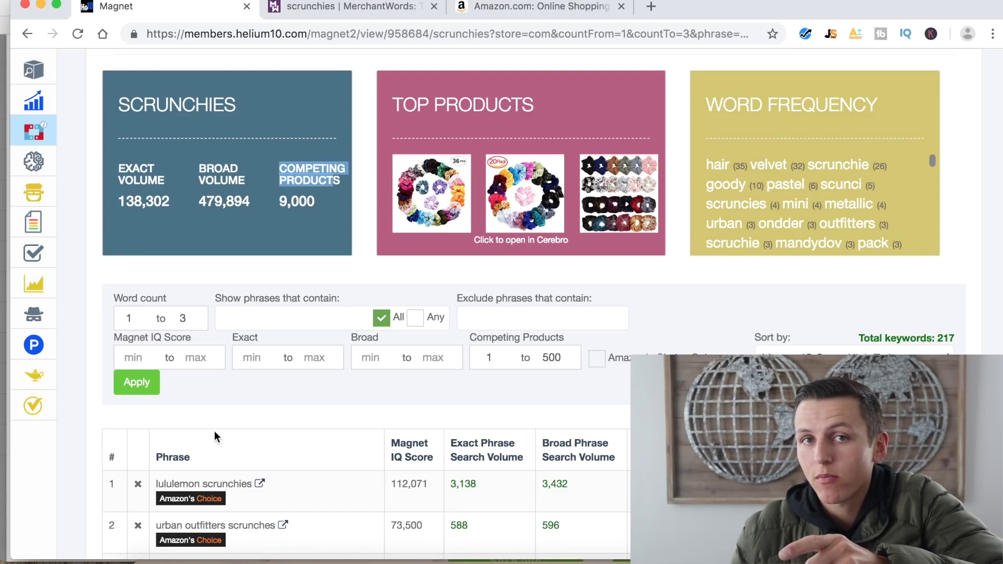
scroll(272, 387, "down", 1)
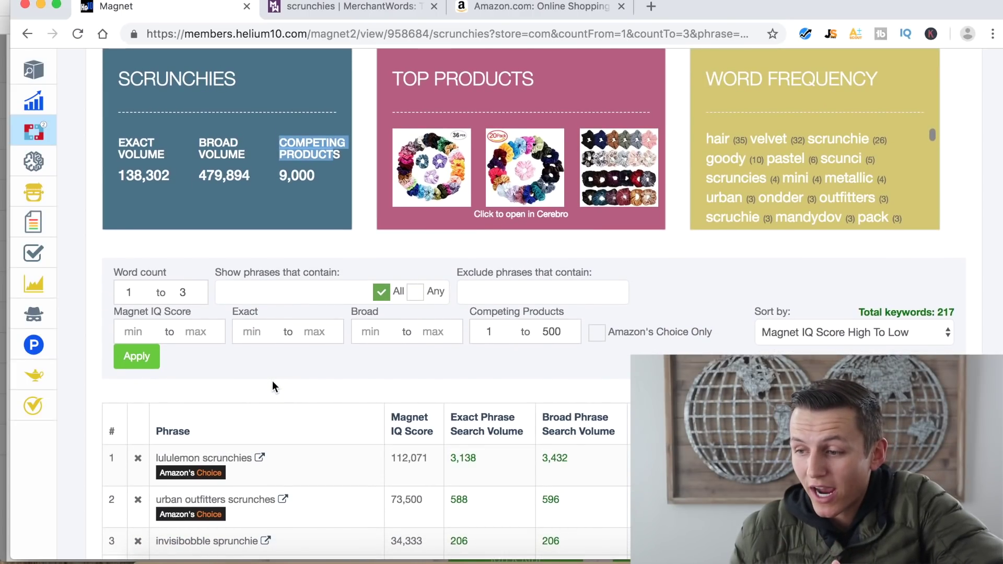
- Look over Magnet's sorting options and compare the IQ score, search volume and competing products of the listed phrases
left_click(835, 334)
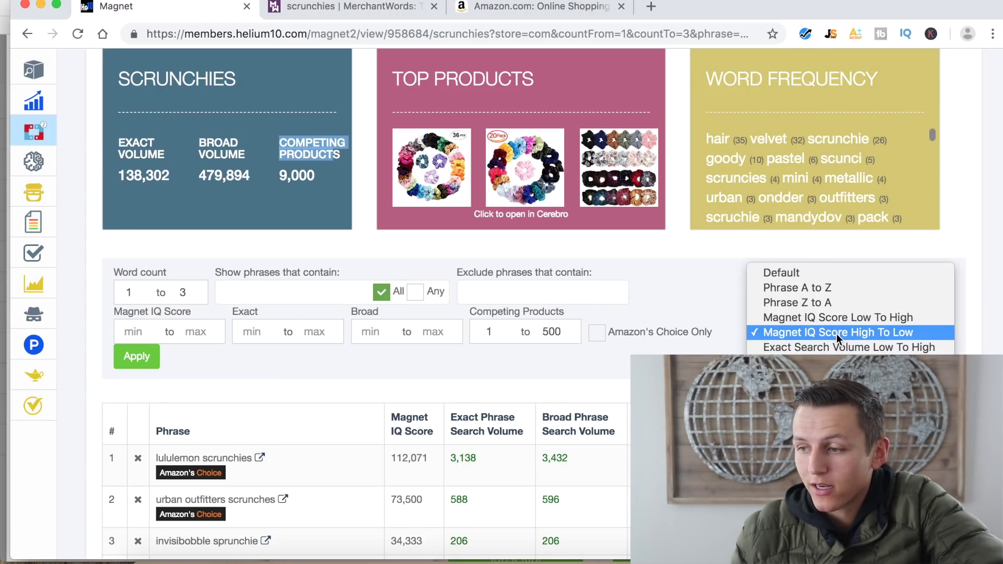
left_click(681, 286)
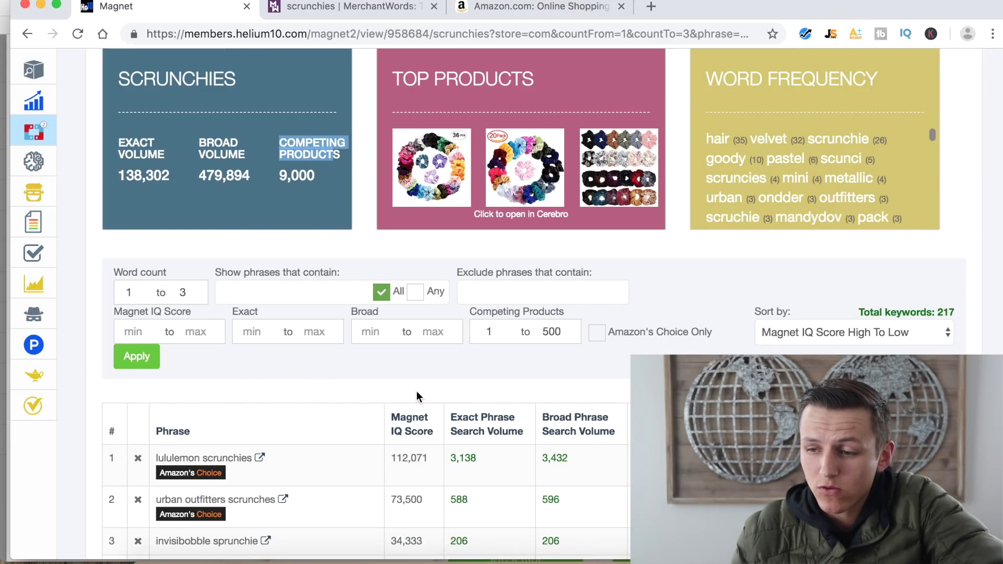
scroll(416, 390, "down", 1)
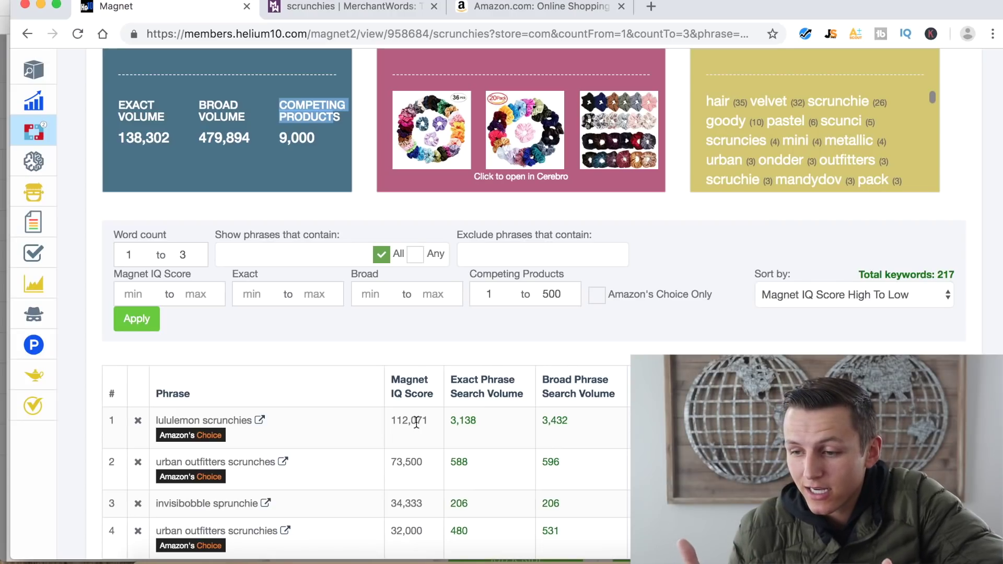
scroll(417, 424, "down", 1)
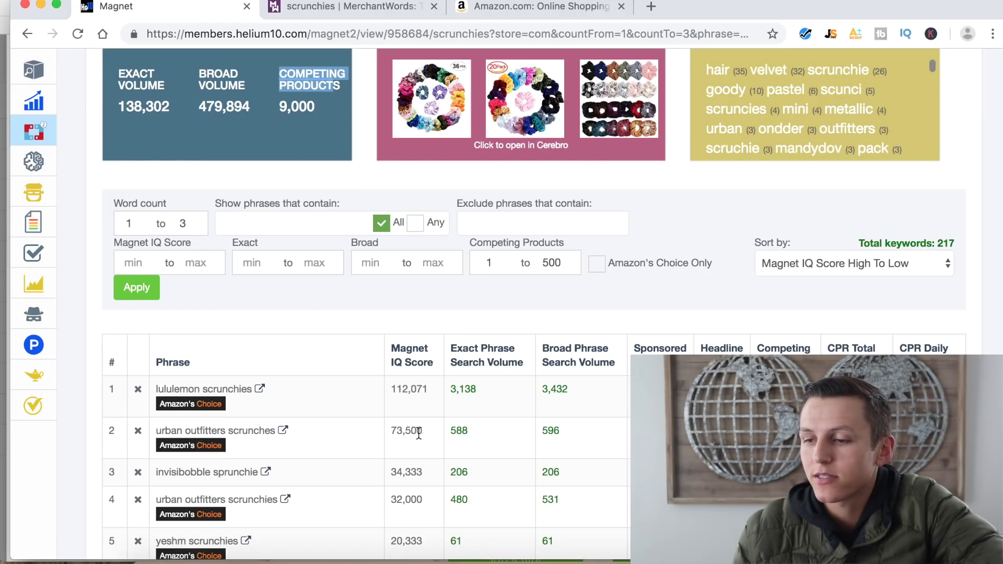
scroll(418, 433, "down", 3)
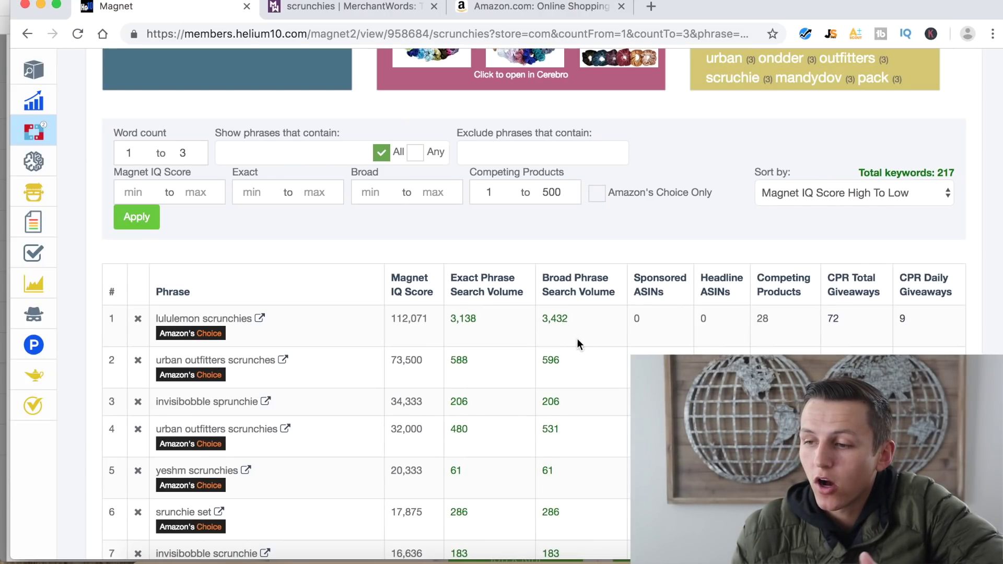
- Sort Magnet's keyword phrases by competing products, in both high-to-low and low-to-high order
left_click(785, 285)
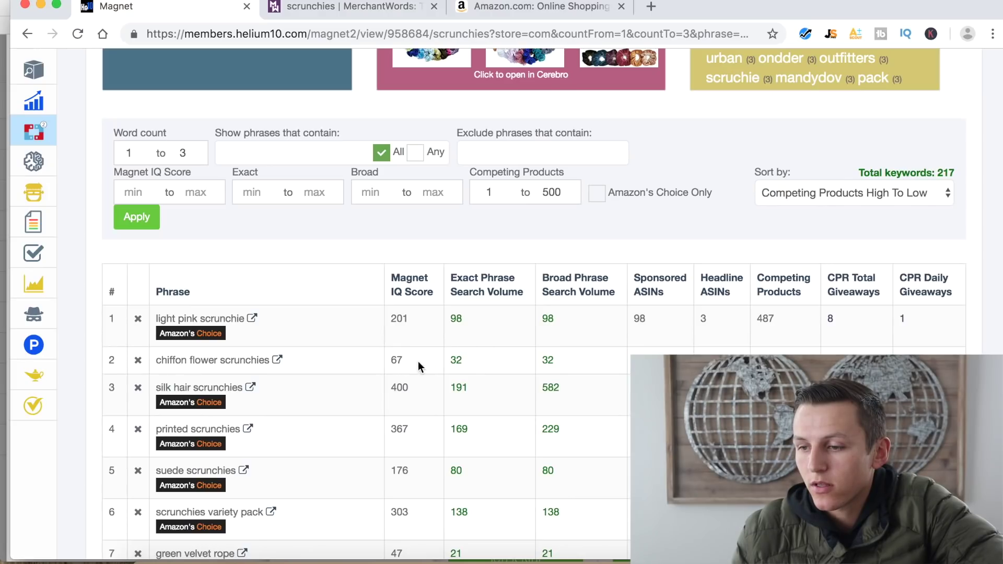
scroll(246, 399, "down", 1)
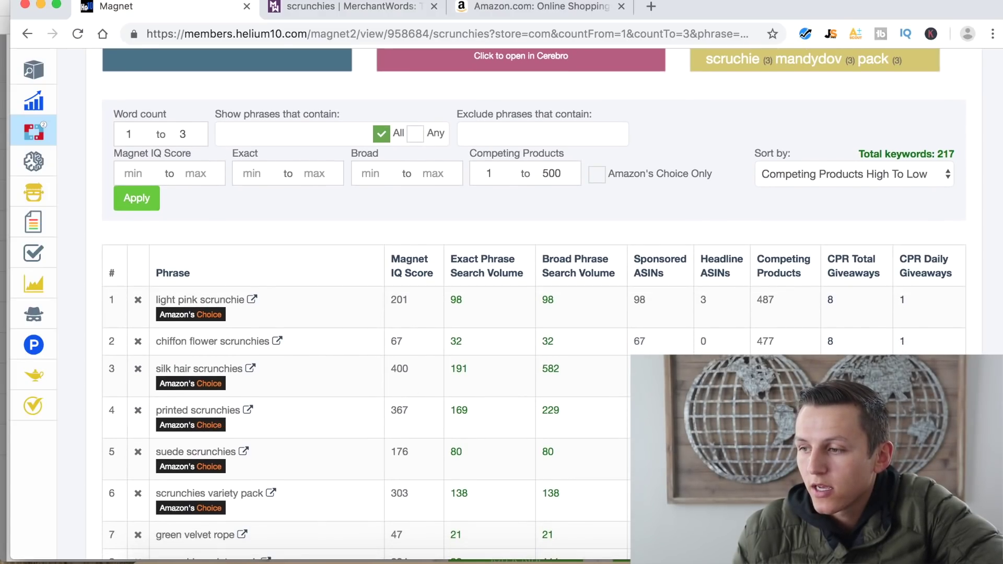
scroll(781, 180, "down", 5)
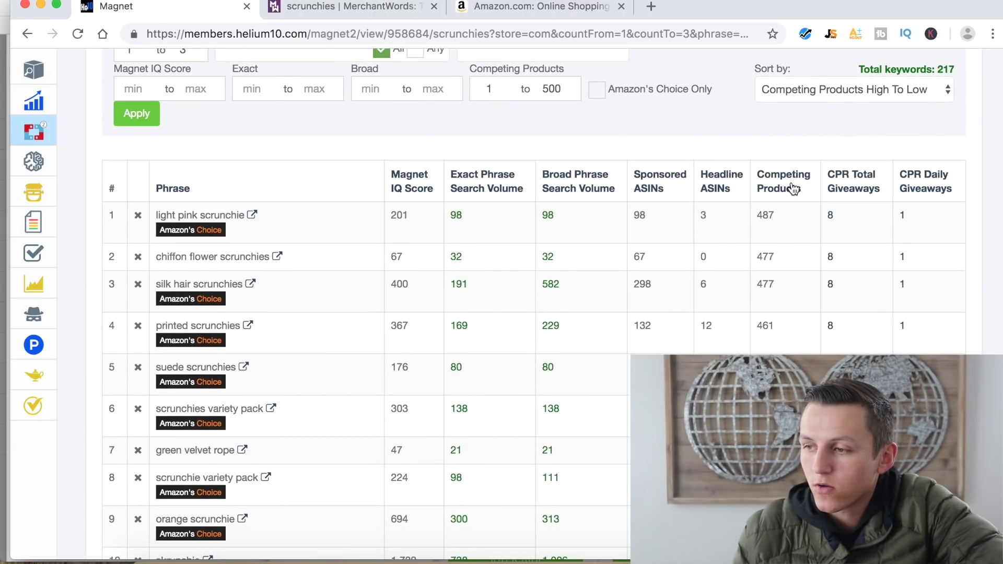
left_click(790, 183)
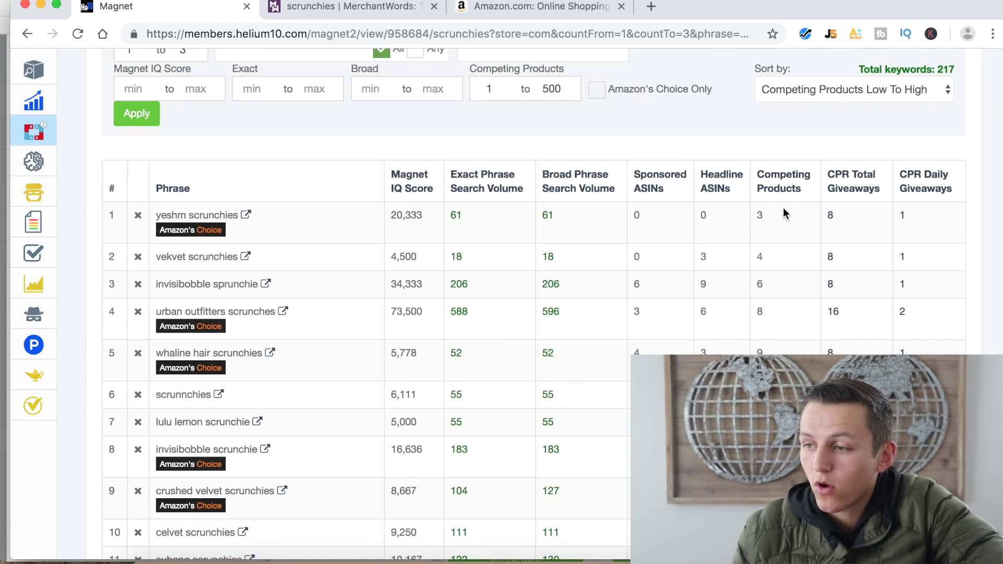
- Sort the keyword phrases by exact search volume from high to low and highlight the total keywords count
left_click(494, 190)
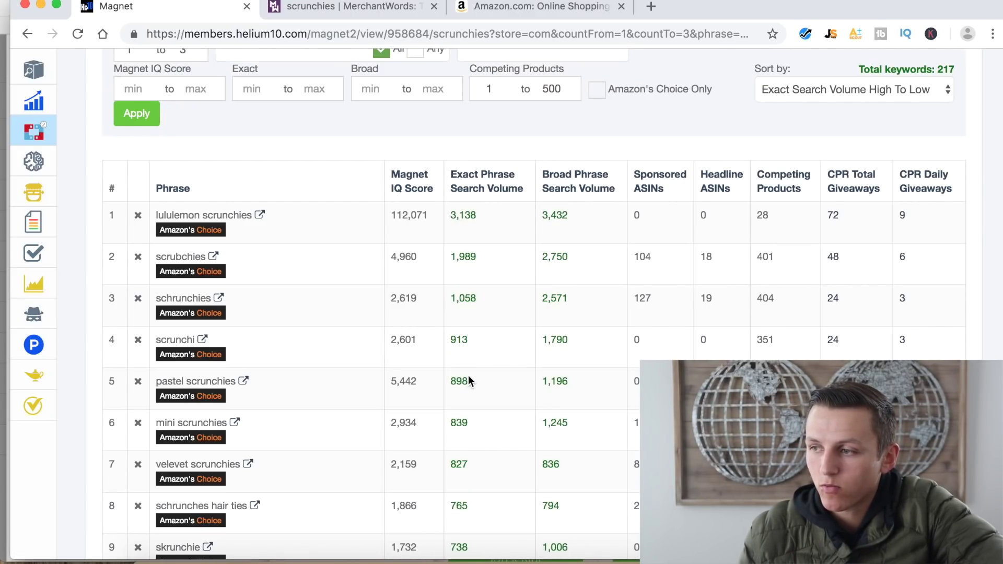
scroll(470, 315, "up", 2)
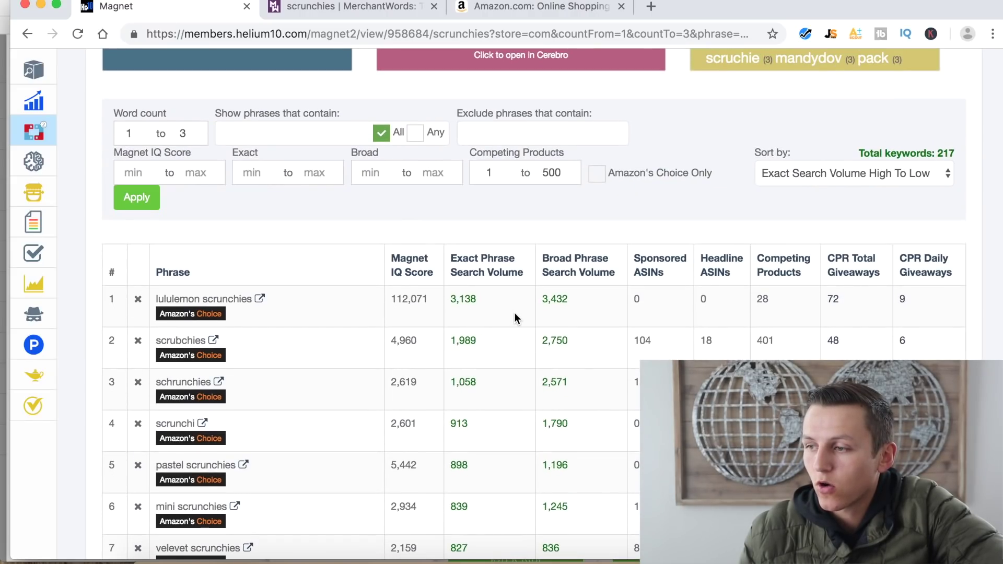
left_click_drag(855, 156, 953, 152)
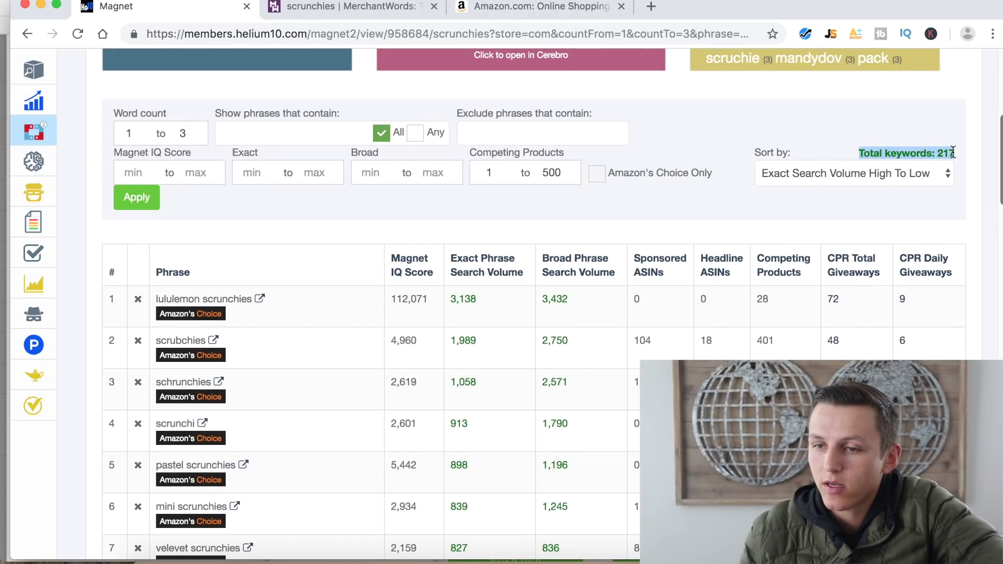
- Clear the word count range, set the competing products maximum to 2000, and apply the filters to the keyword phrases
left_click(133, 134)
key("BackSpace")
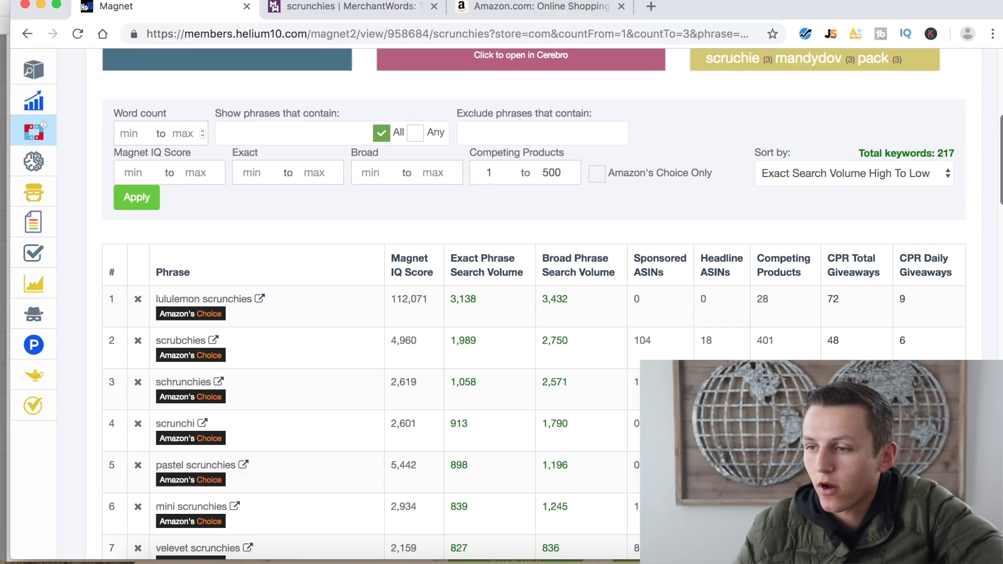
double_click(573, 174)
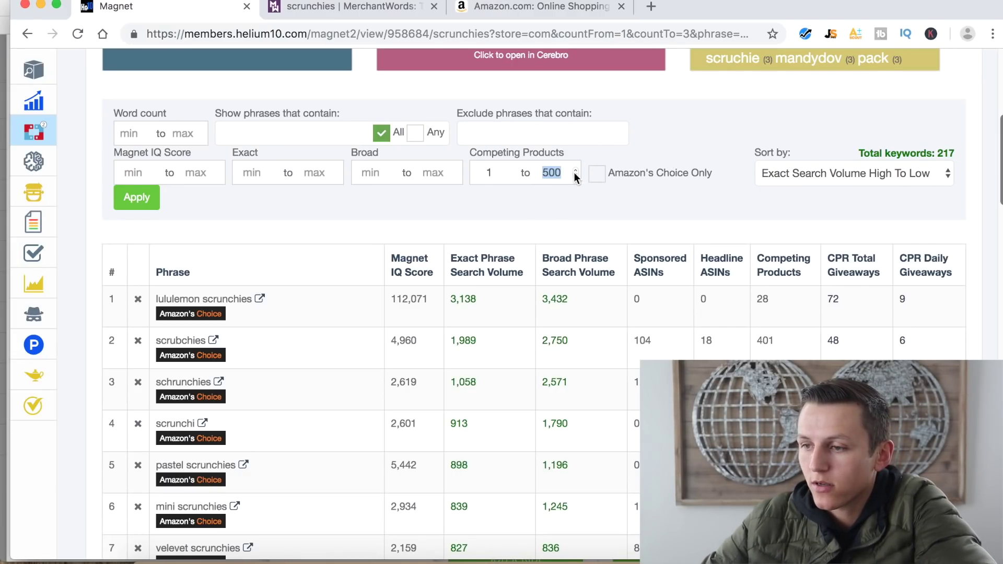
type("2000")
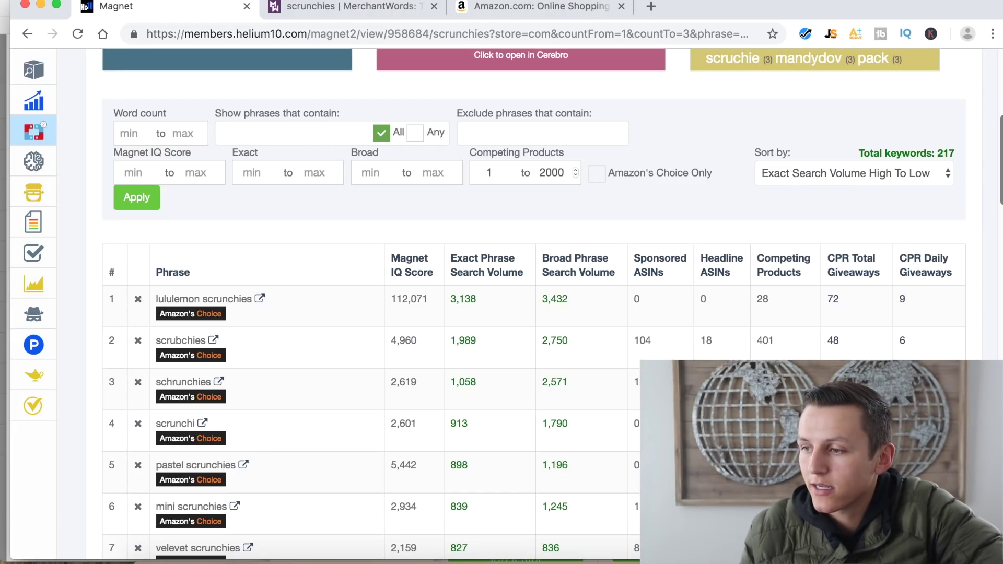
key("Return")
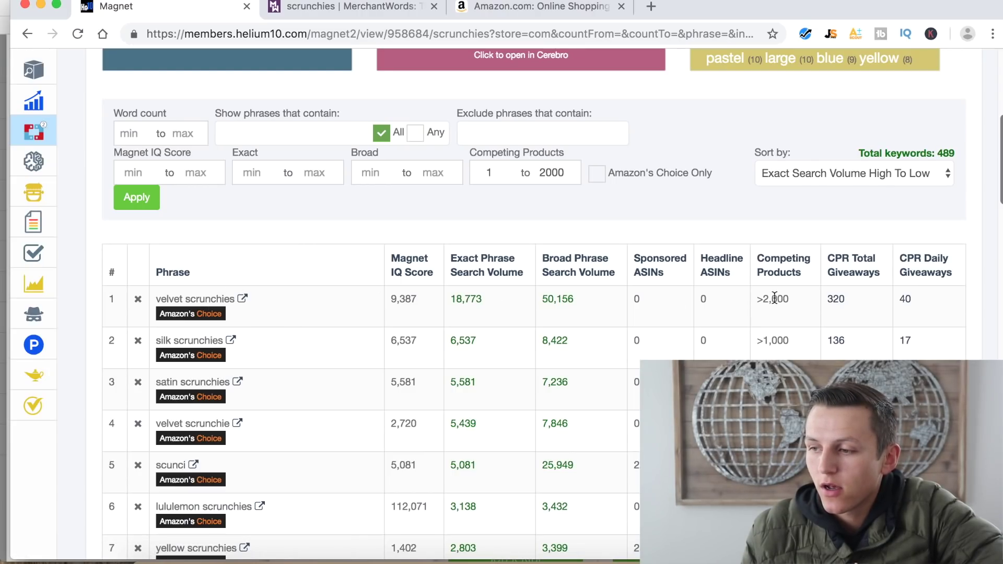
mouse_move(769, 303)
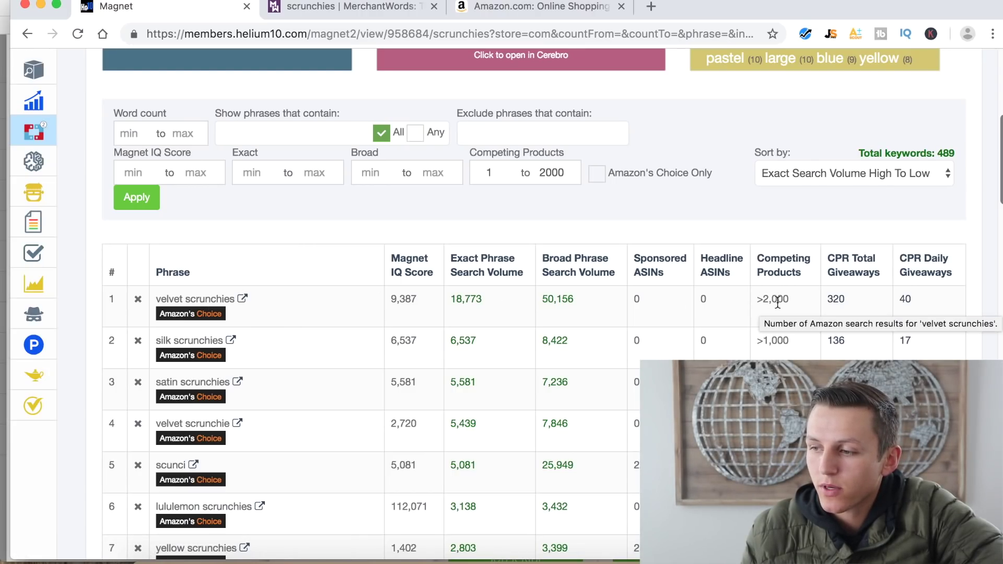
scroll(504, 351, "down", 3)
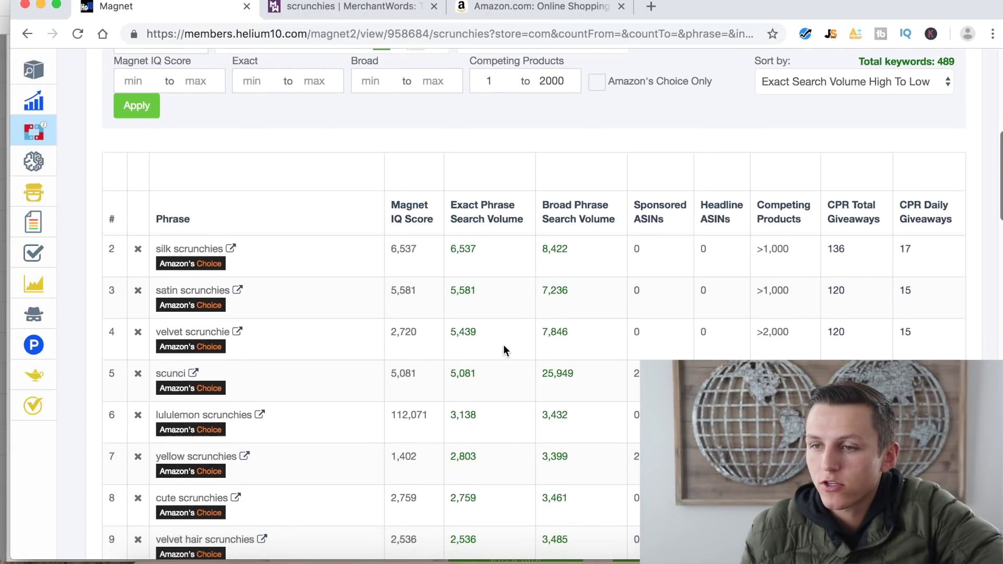
- Review the filtered keyword phrases and the scrunchies overview with search volumes, top products and word frequency in Magnet
scroll(477, 347, "up", 3)
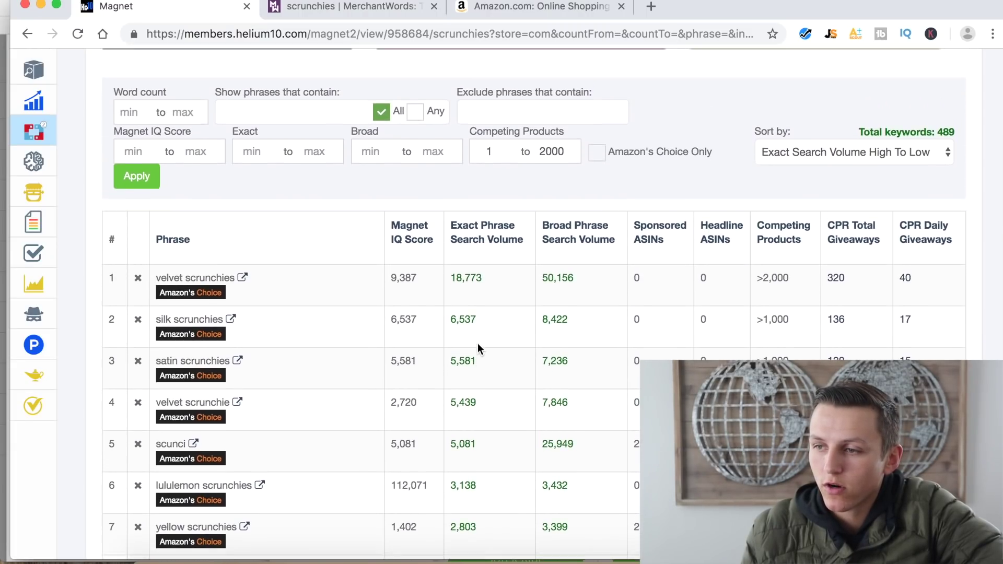
scroll(478, 343, "up", 3)
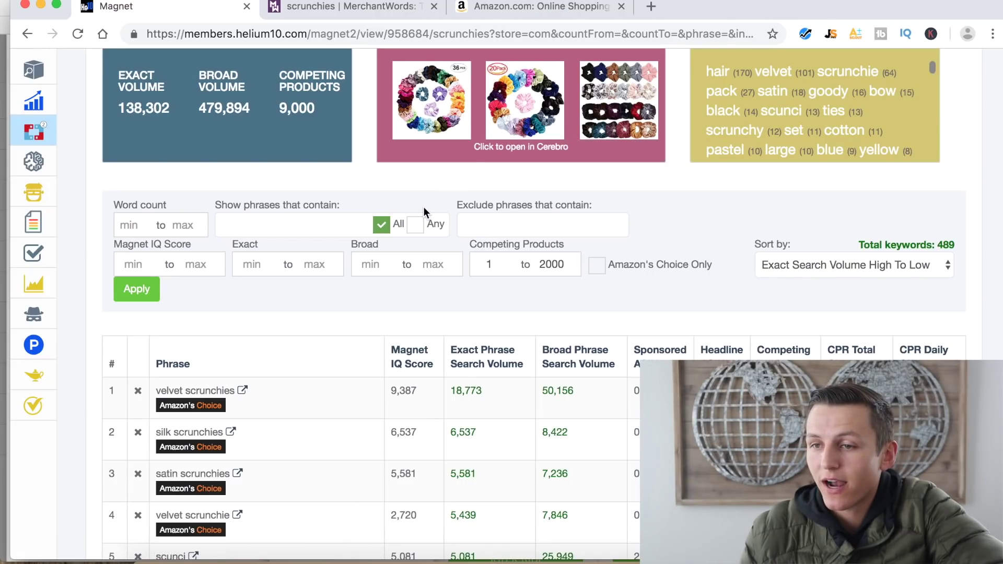
scroll(420, 190, "up", 3)
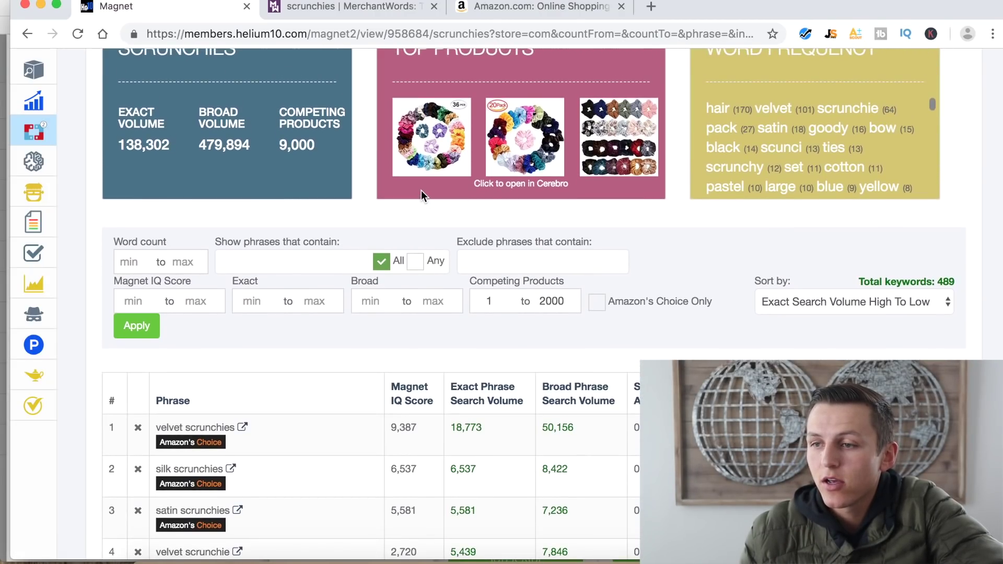
scroll(421, 190, "up", 3)
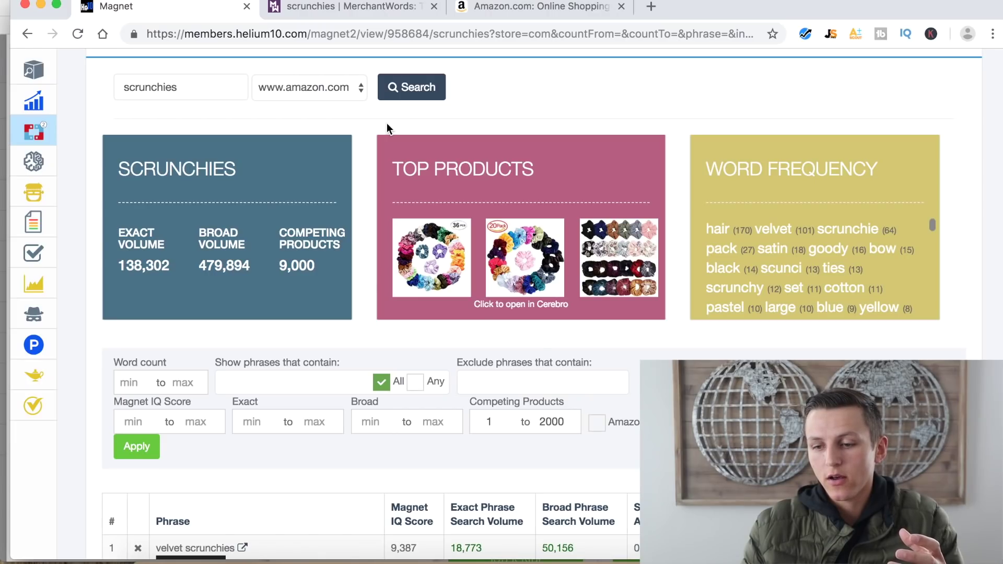
- Switch to the Helium 10 pricing page in Safari and compare the free, a la carte, Platinum and Diamond plans
left_click(202, 554)
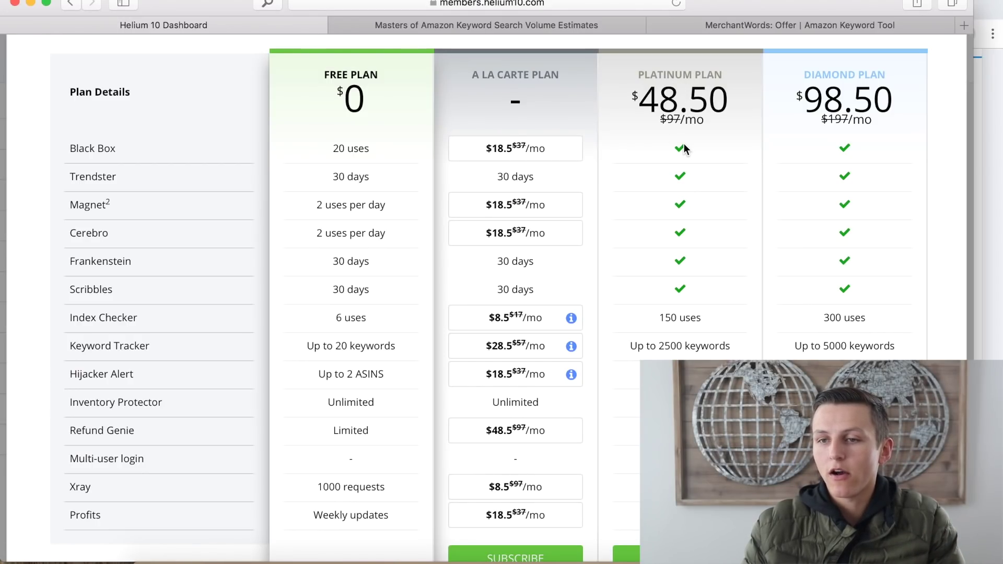
scroll(684, 149, "down", 2)
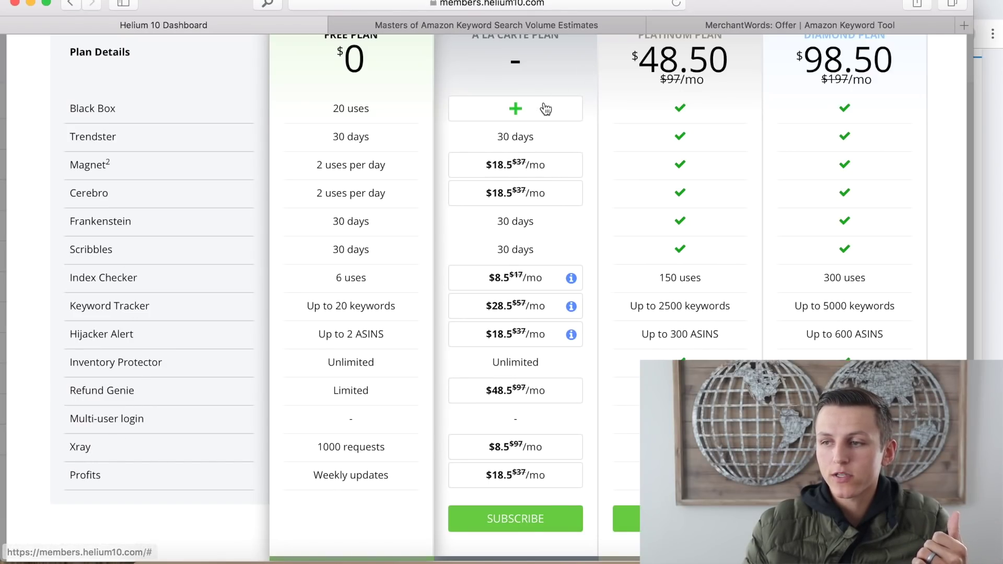
left_click(514, 109)
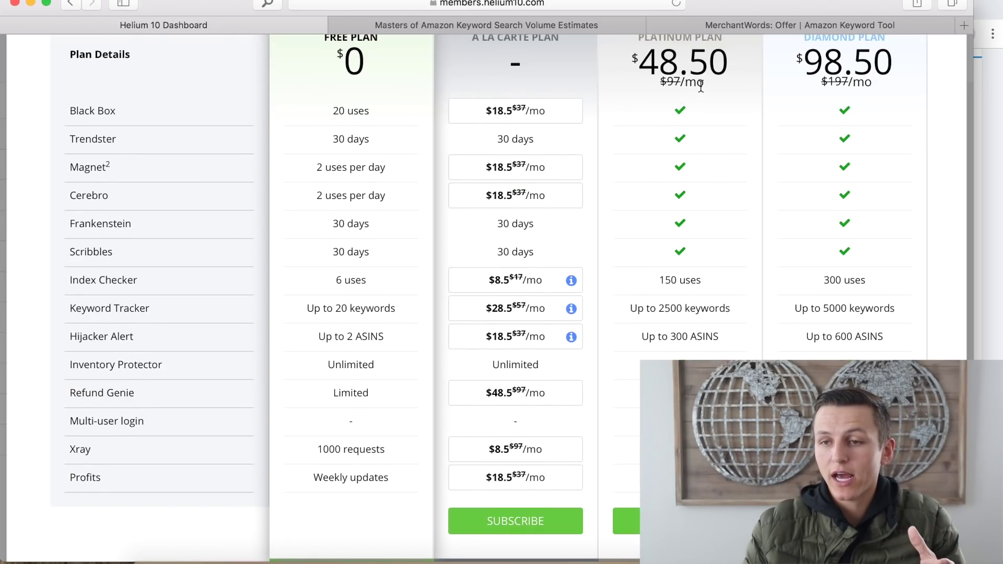
scroll(700, 91, "up", 3)
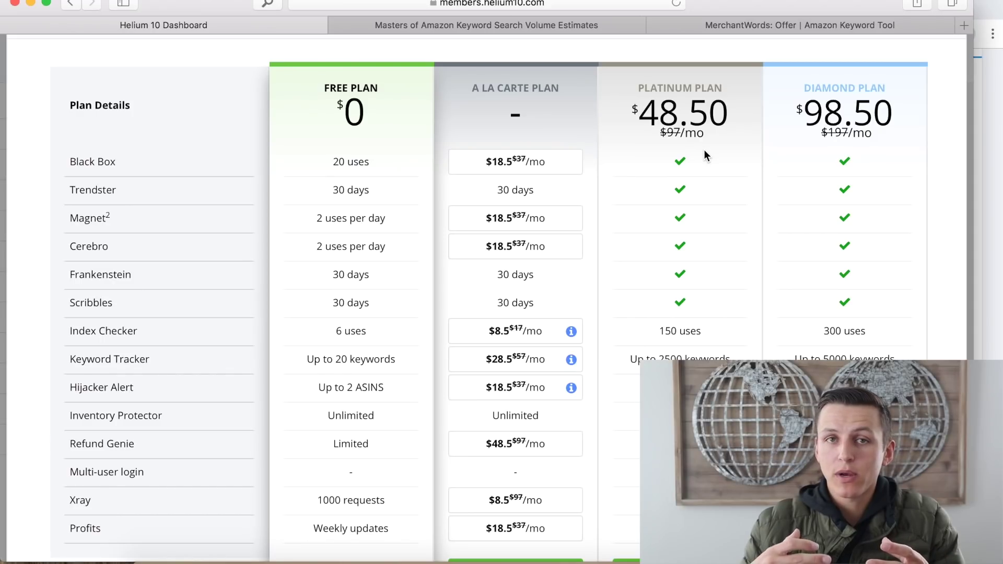